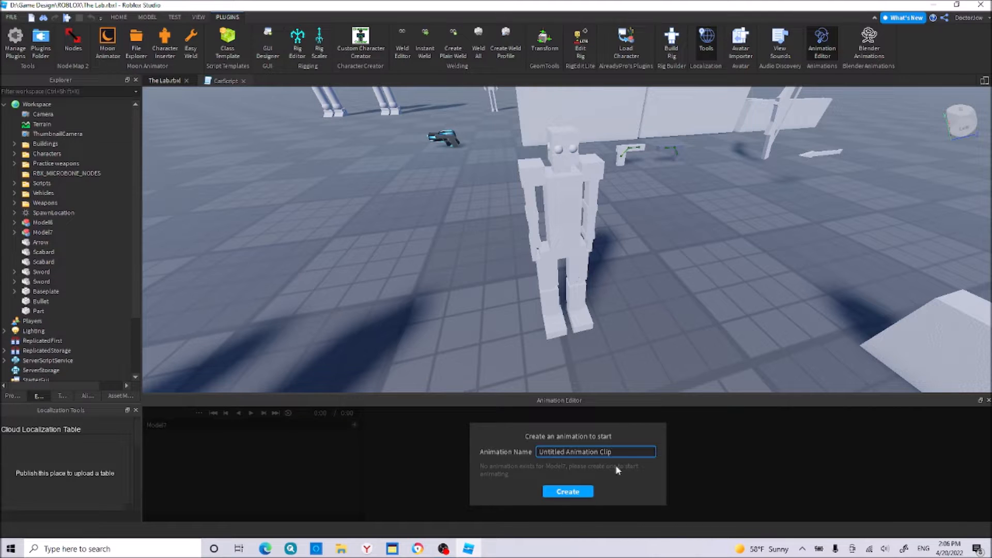
Step: Name the new animation clip "Wave" and create it for the Model7 rig
drag(613, 452, 529, 461)
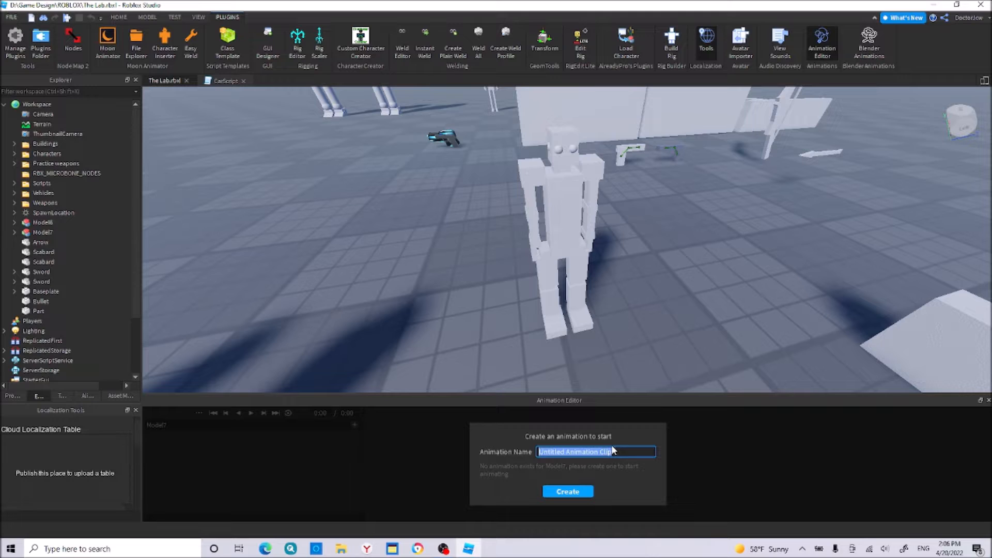
text(Wave)
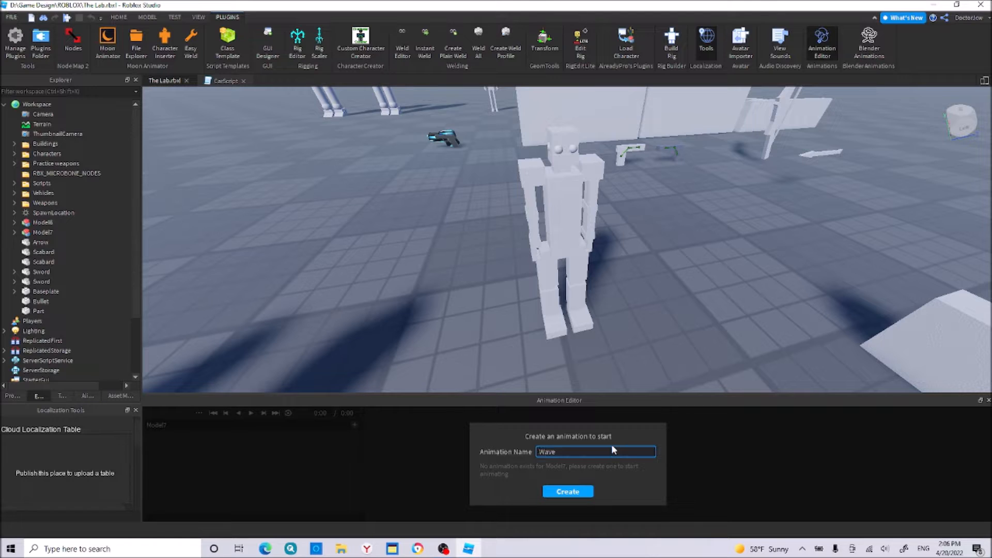
click(575, 491)
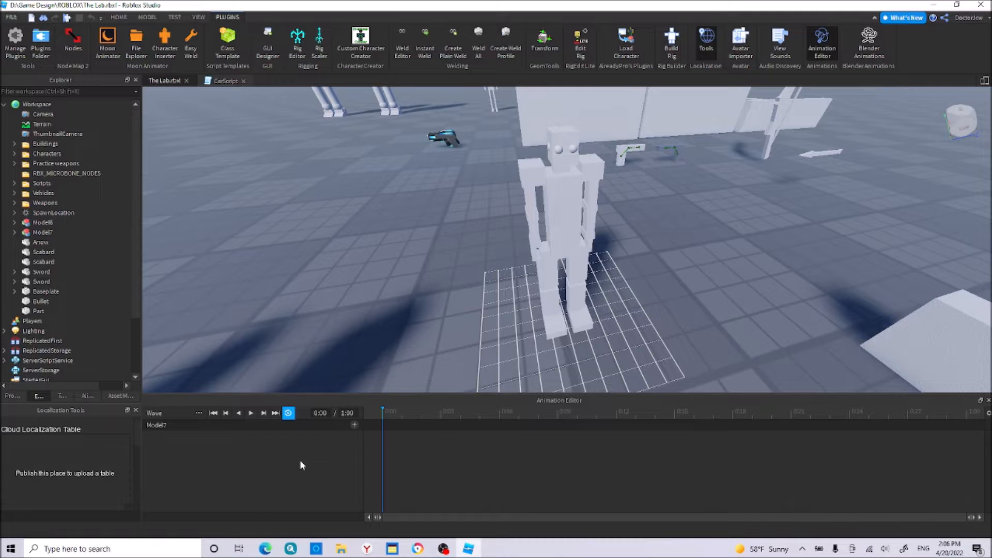
Step: Try to add tracks for all of Model7's body parts to the Wave animation
click(354, 426)
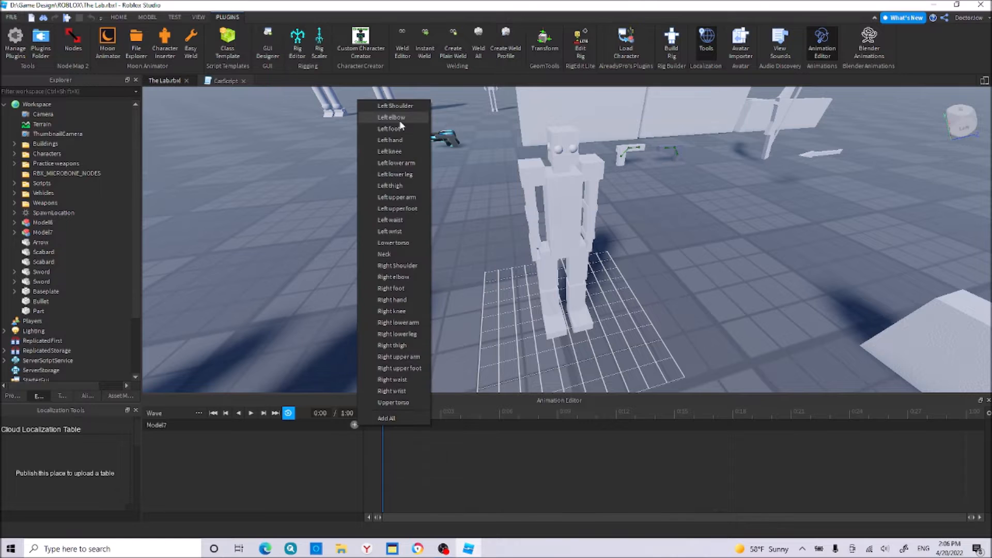
click(349, 426)
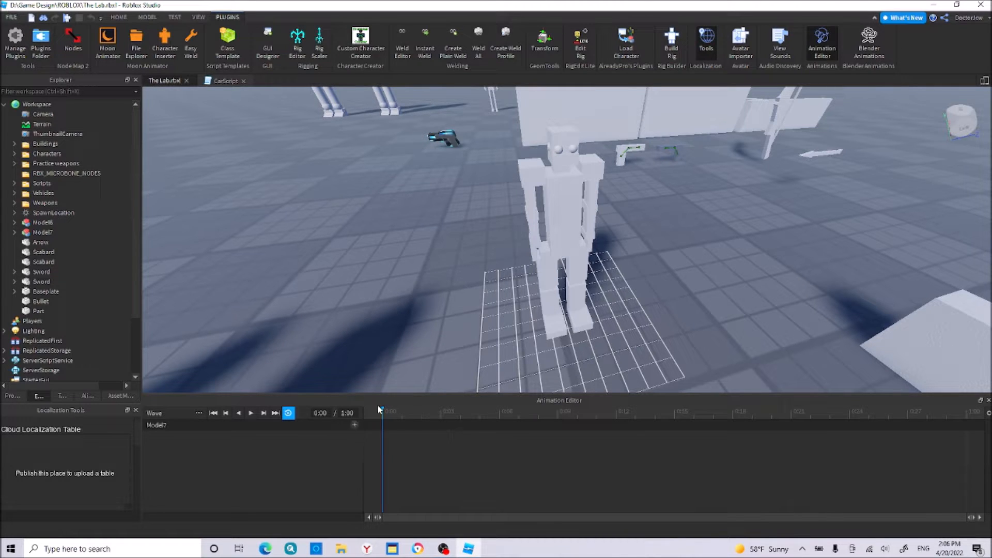
click(354, 425)
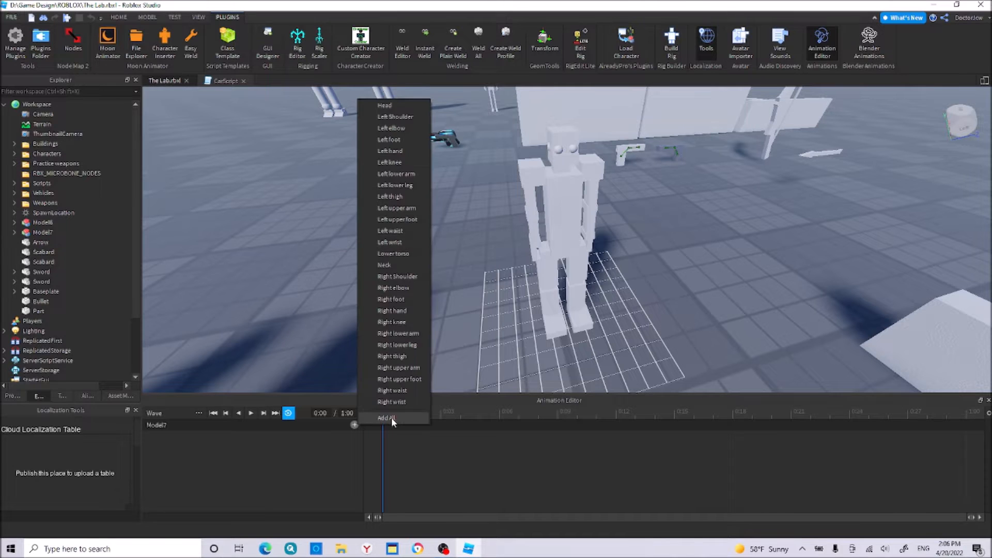
click(392, 418)
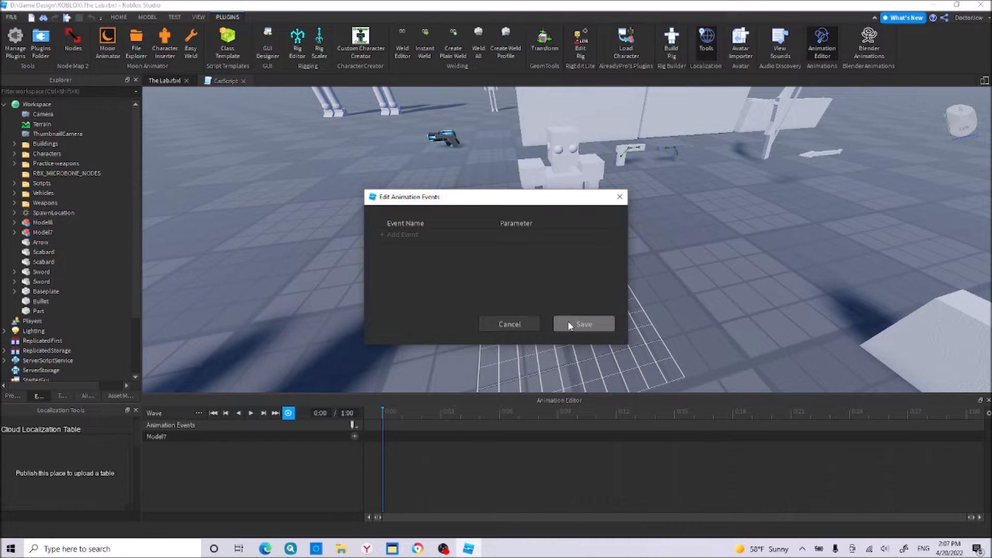
Step: Add and save an animation event named "Wave", and move its marker to 0:04 on the timeline
click(413, 235)
click(430, 236)
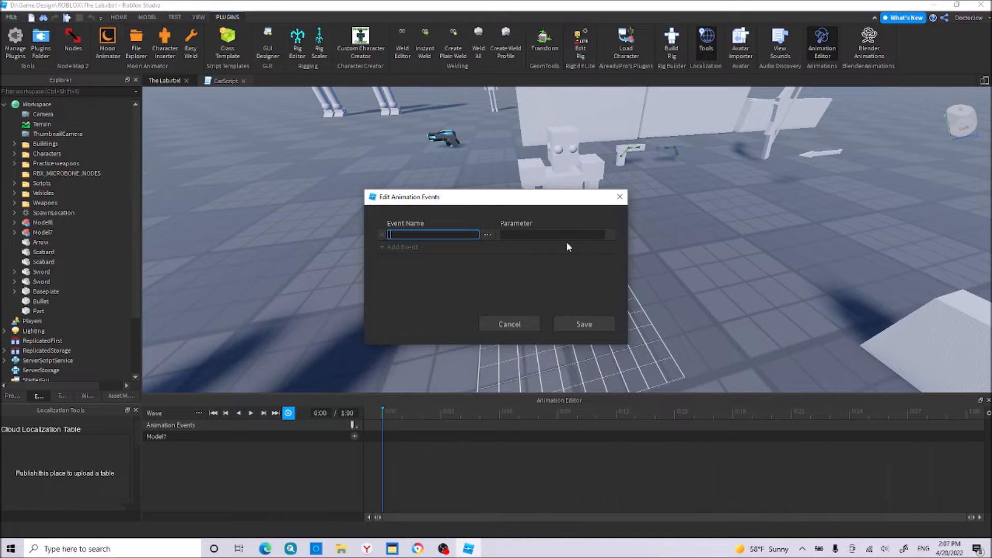
text(Wave)
click(588, 324)
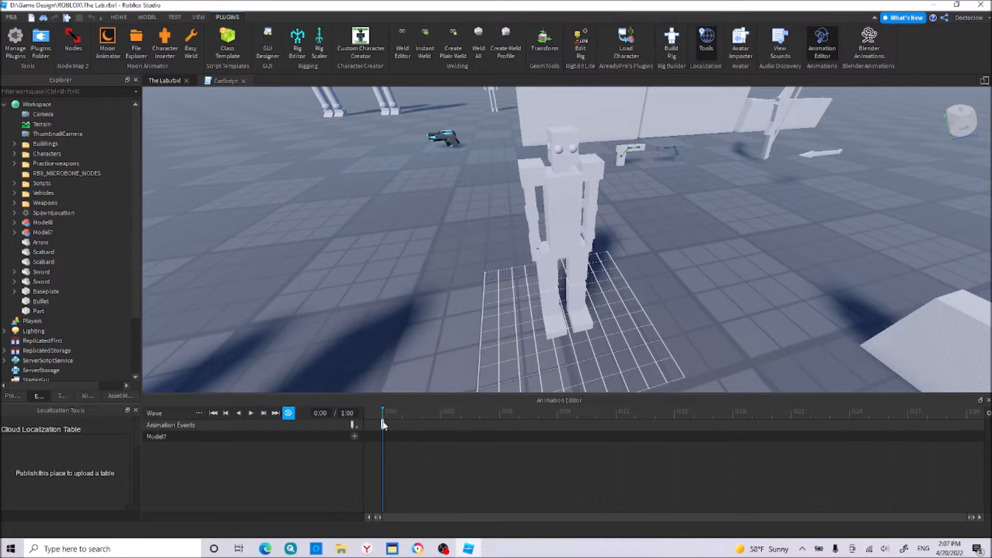
drag(383, 424, 440, 425)
click(353, 426)
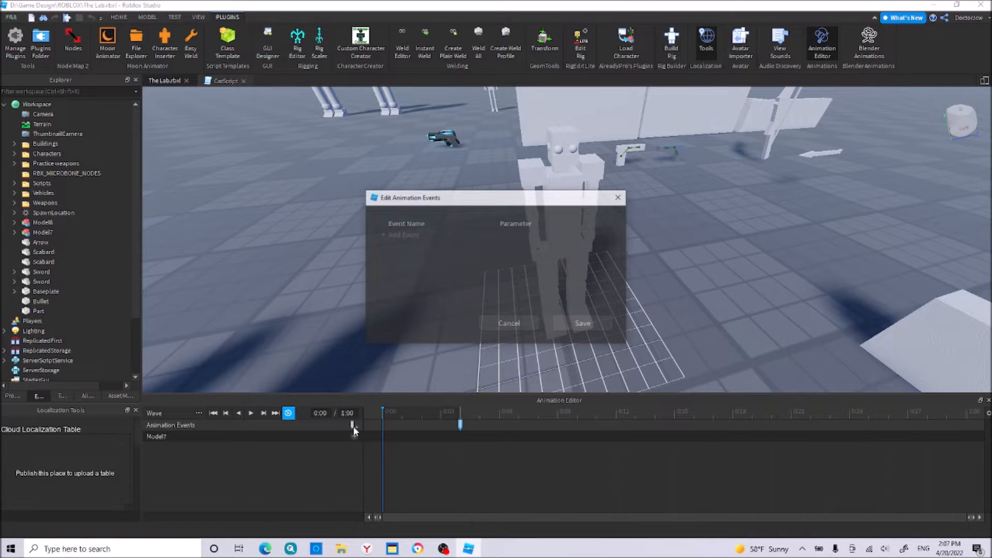
click(354, 437)
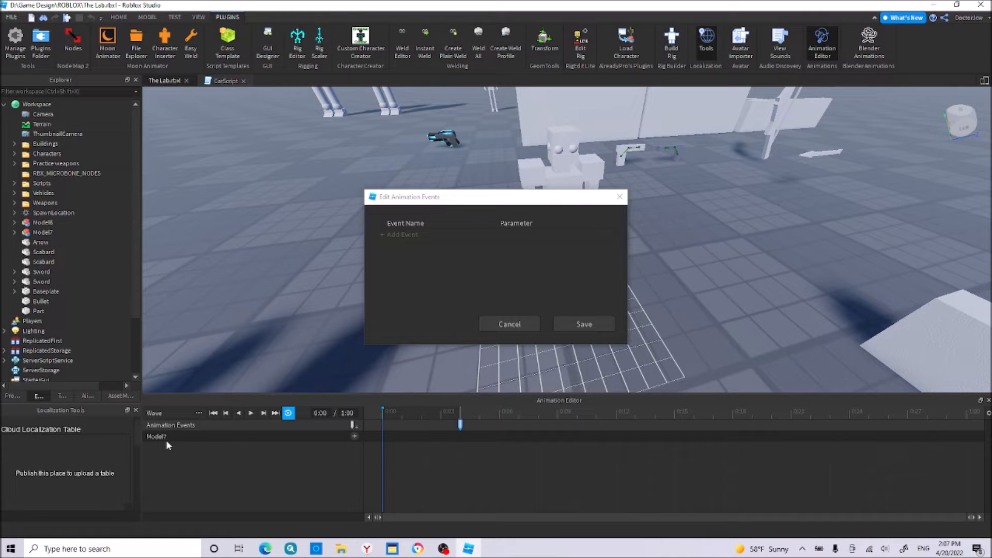
click(198, 414)
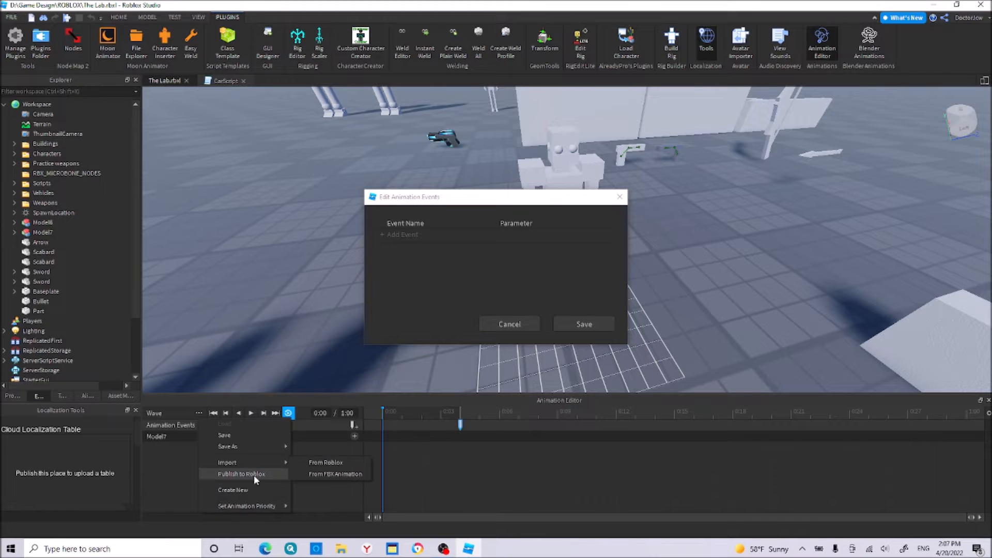
click(254, 476)
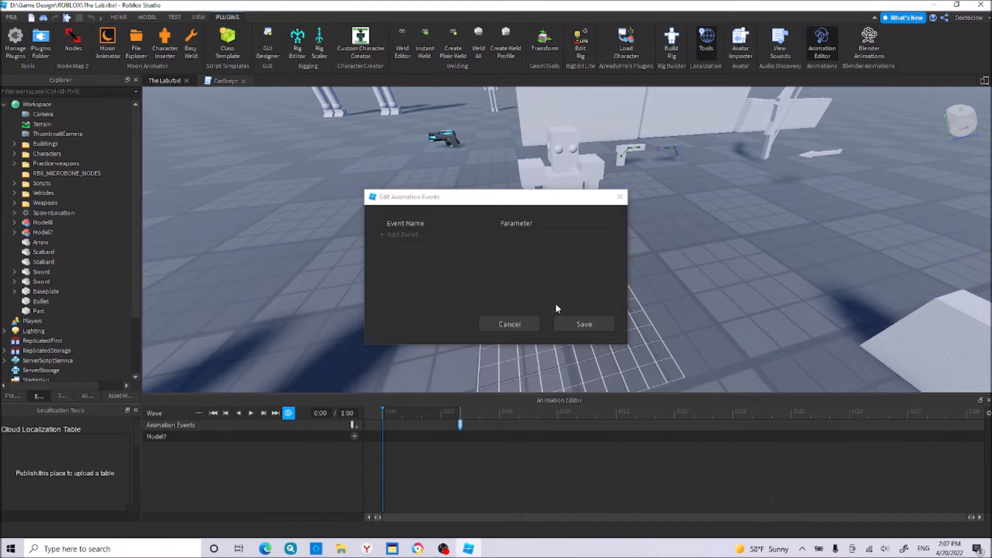
click(581, 323)
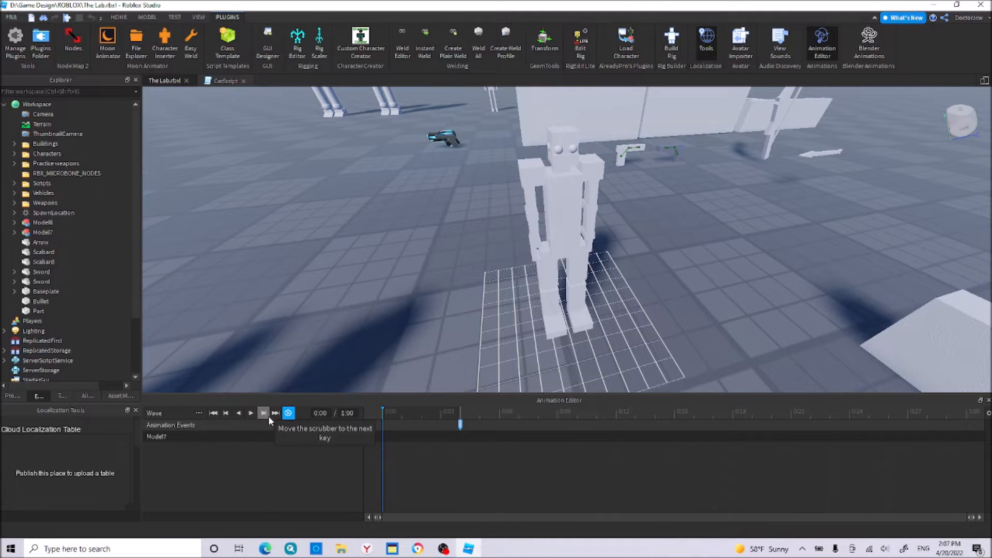
Step: Set the scrubber to the event at 0:04 and bend the rig's right lower arm forward at the elbow
click(268, 415)
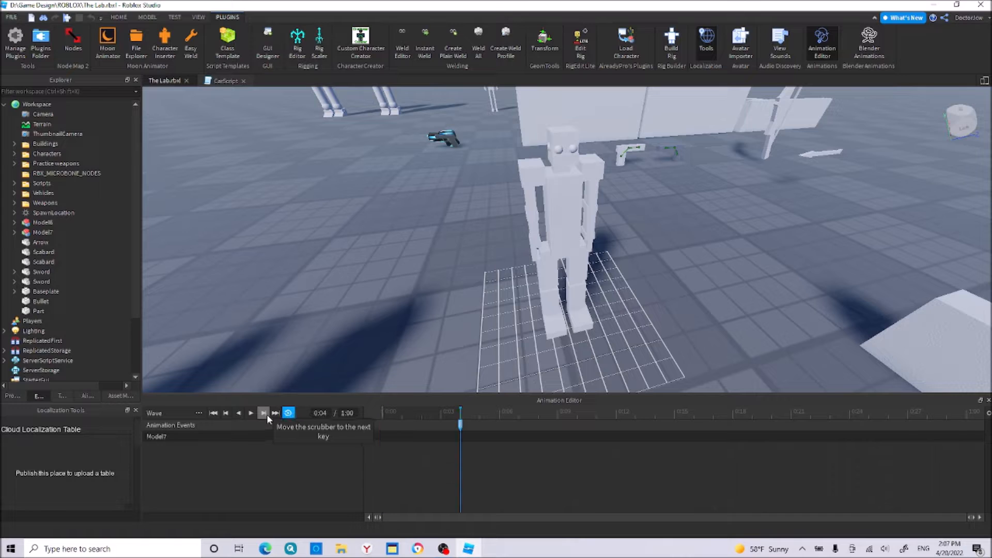
click(227, 414)
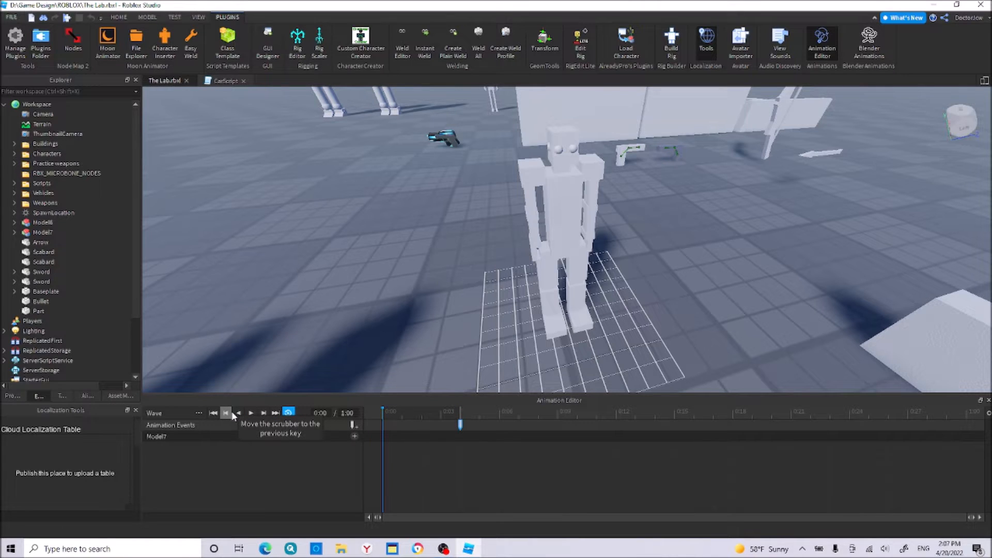
click(264, 413)
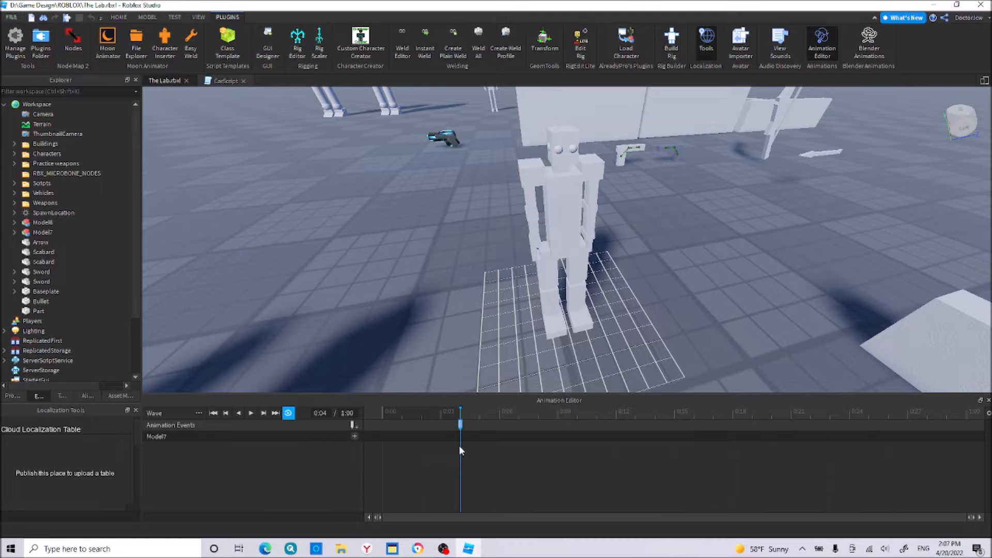
click(534, 213)
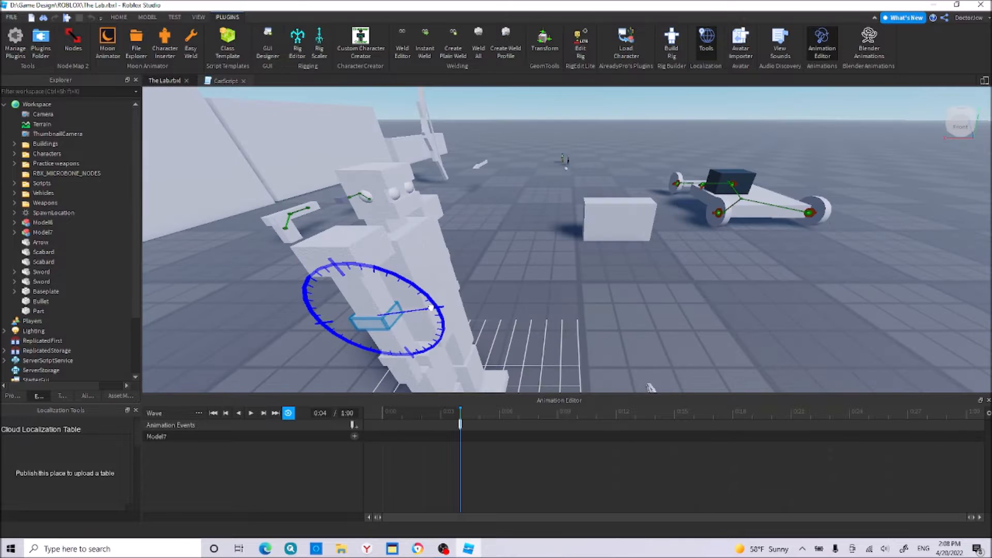
drag(431, 308, 381, 321)
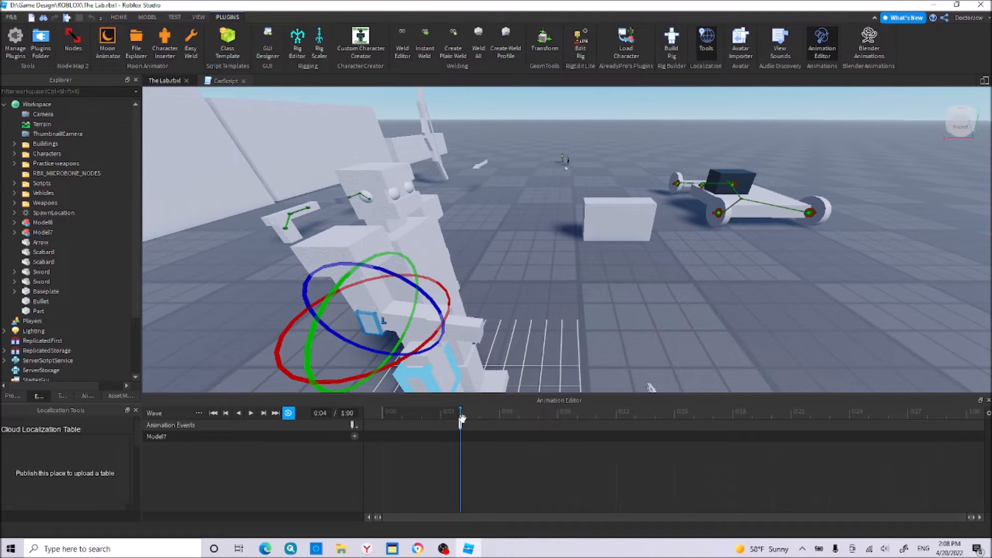
Step: Scrub the timeline between 0:00 and 0:05 to preview the arm movement
drag(461, 420, 385, 412)
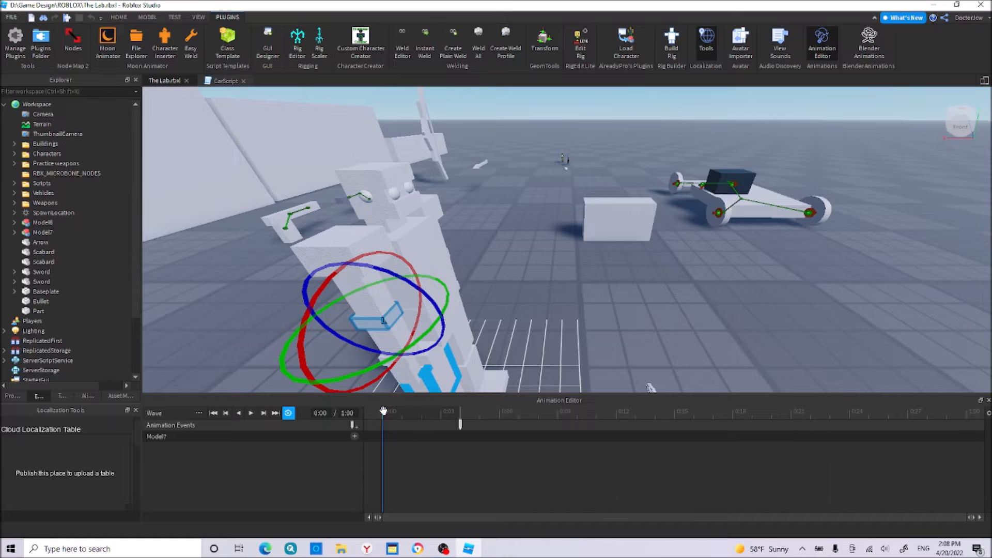
drag(383, 411, 480, 412)
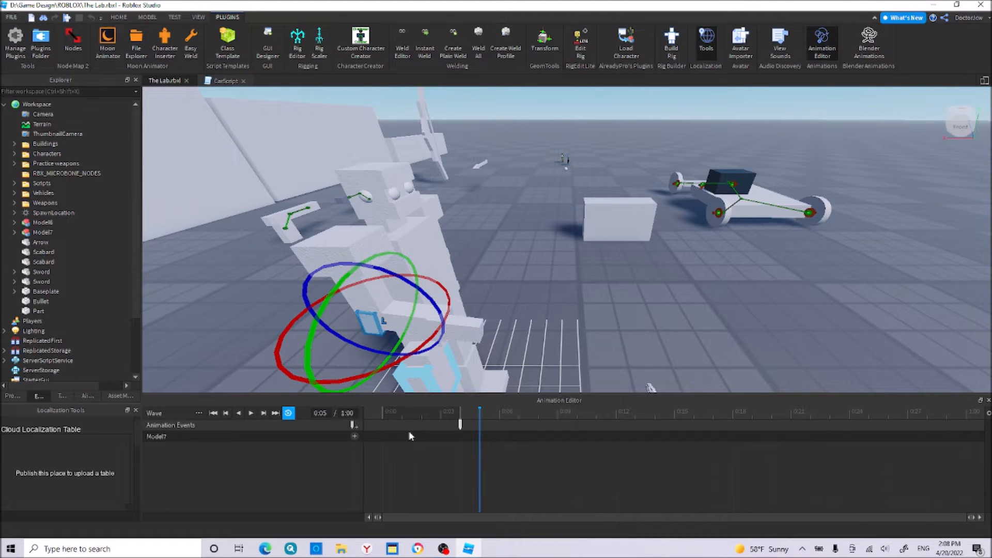
key(Left)
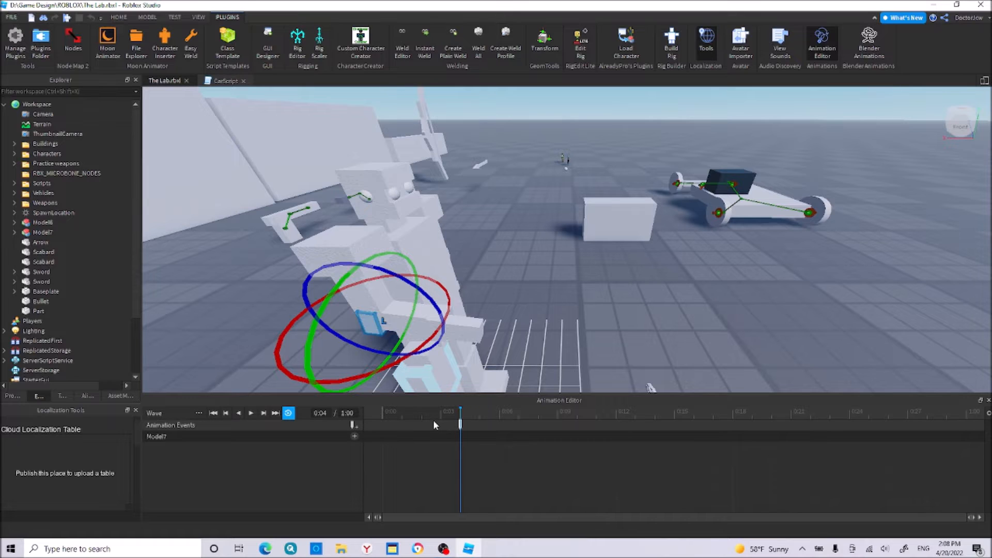
drag(434, 421, 282, 448)
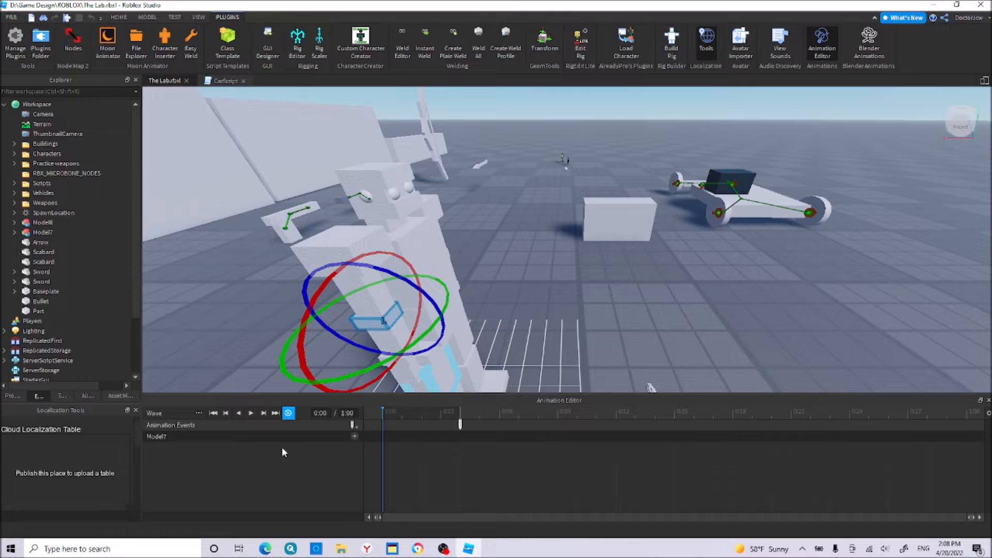
Step: Add a second animation event after the first one, name it "Wa", and move its marker to about 0:08
right_click(460, 425)
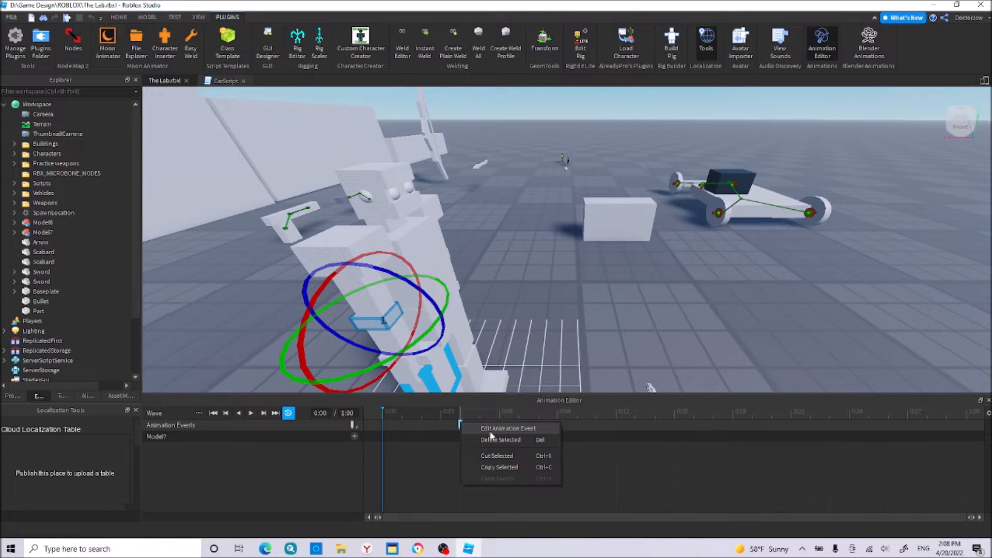
right_click(471, 428)
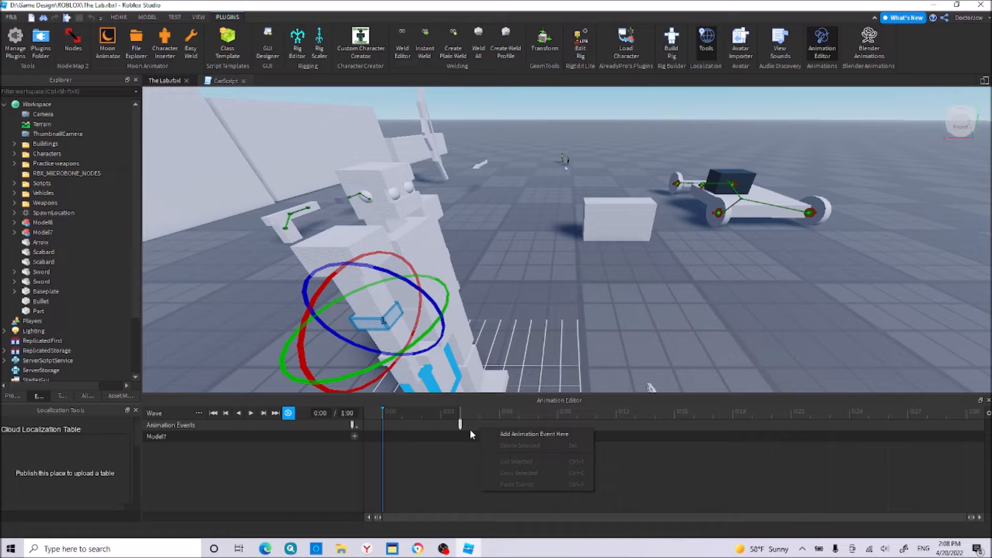
click(516, 434)
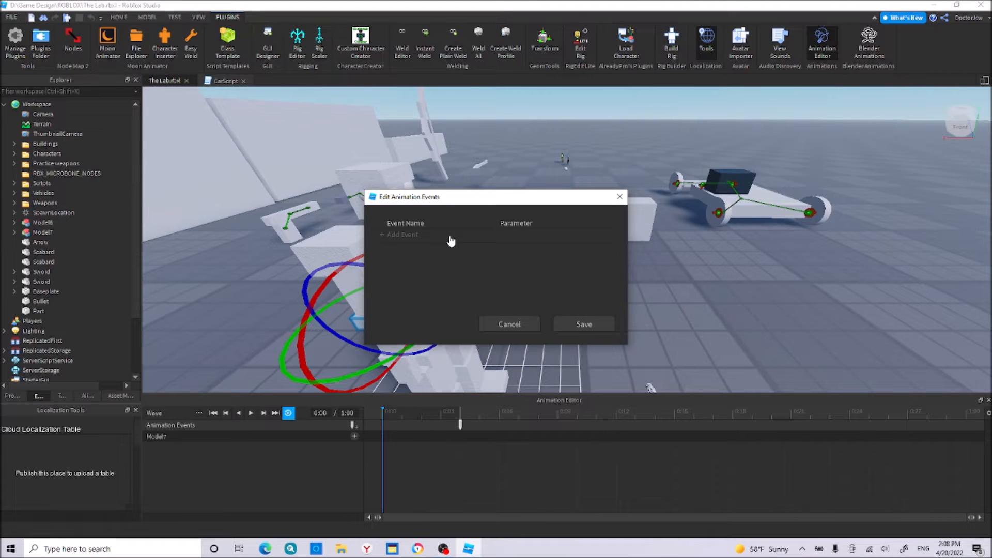
click(450, 237)
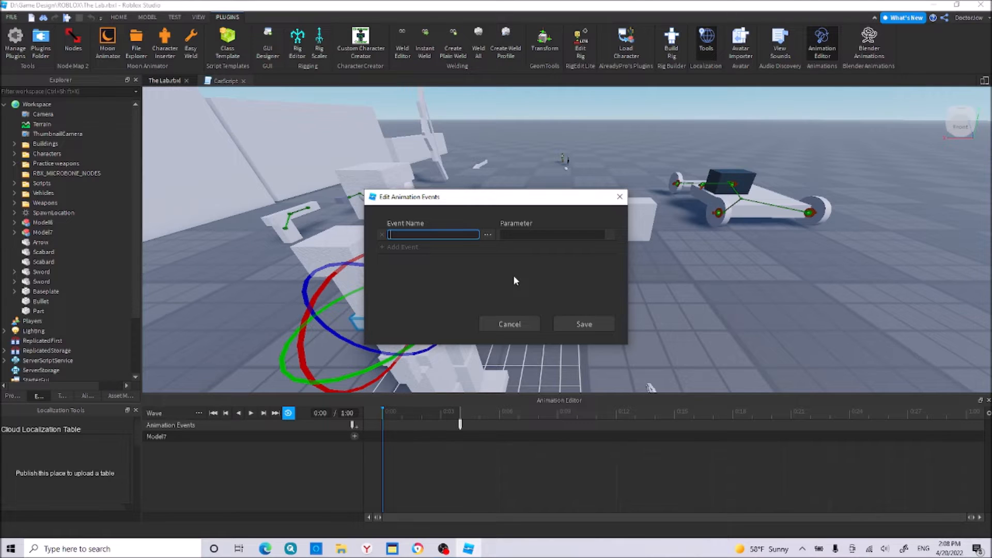
text(Wa)
key(Return)
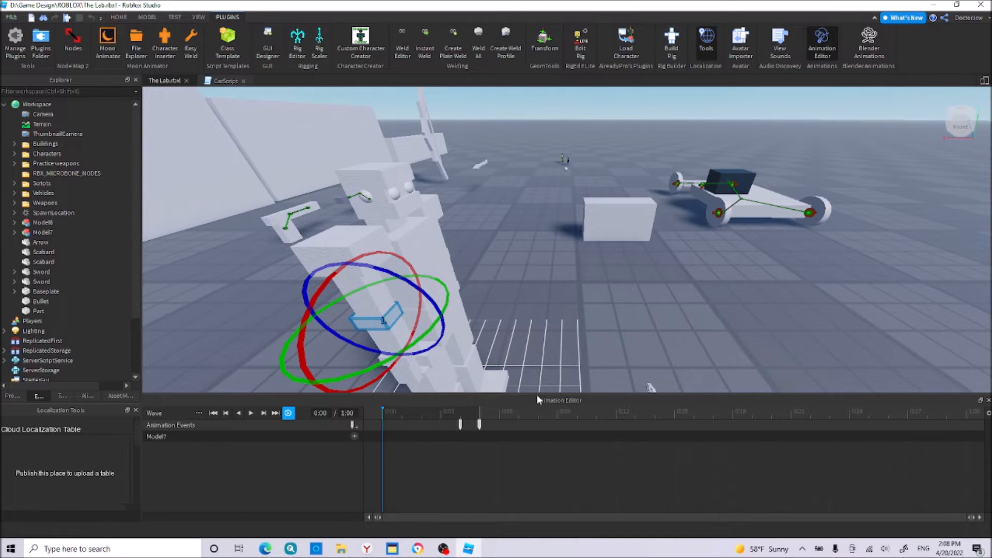
drag(480, 424, 538, 425)
Step: Try to rotate the rig's upper leg slightly after selecting the left lower leg
right_drag(484, 356, 564, 315)
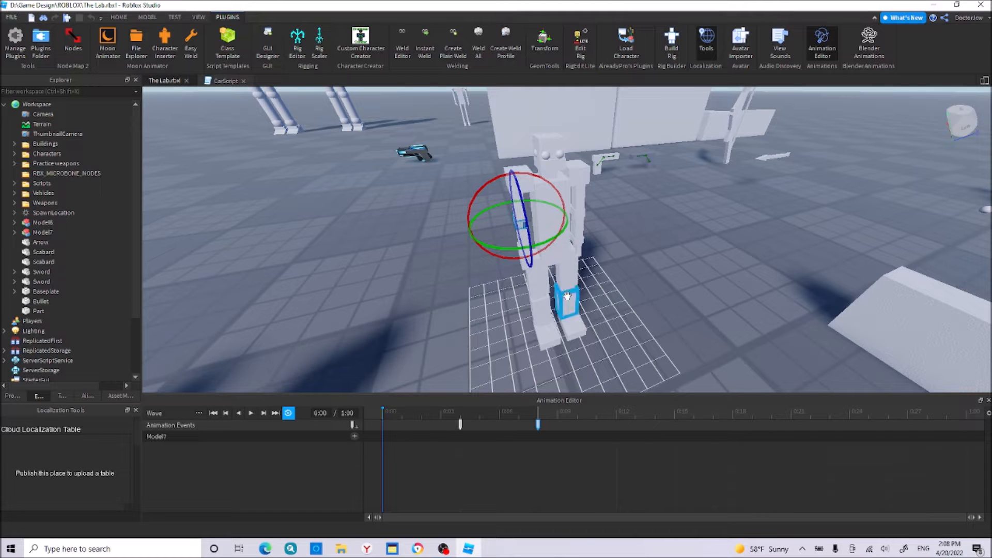
click(567, 296)
right_drag(567, 296, 531, 310)
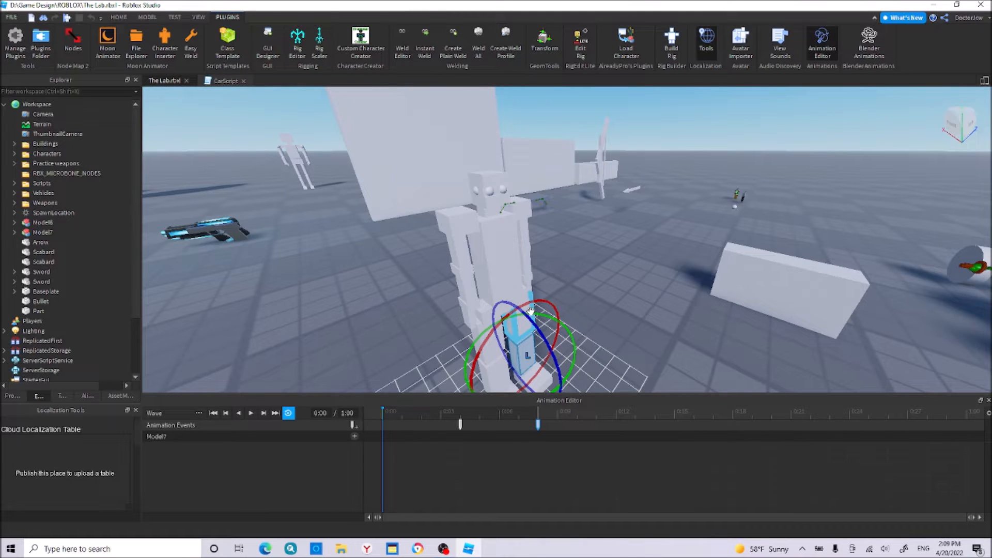
right_drag(530, 310, 541, 299)
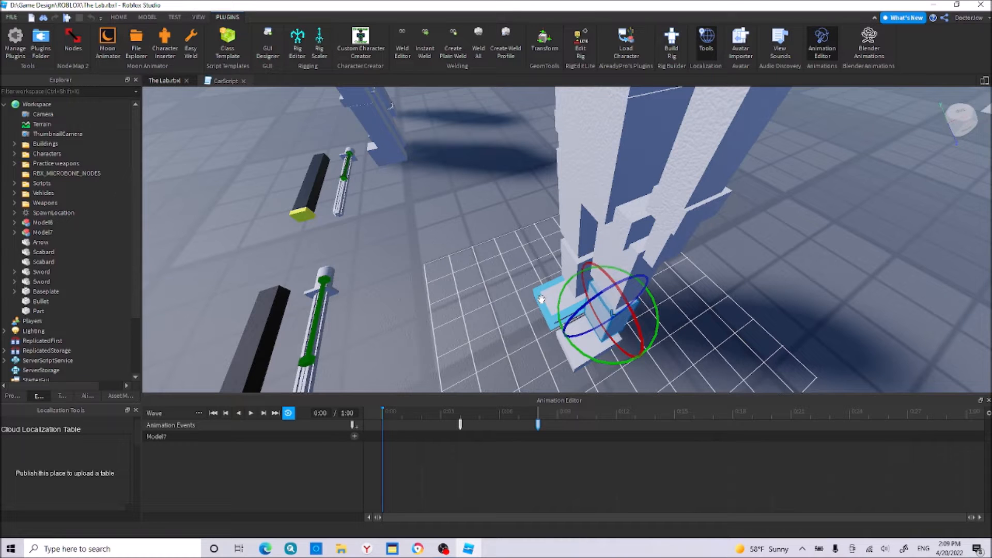
right_drag(541, 299, 595, 146)
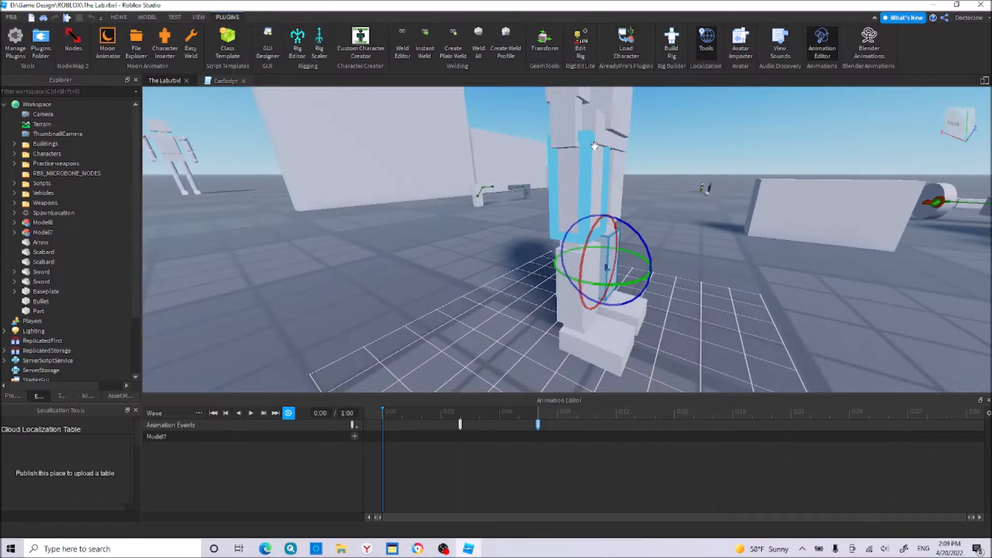
click(595, 146)
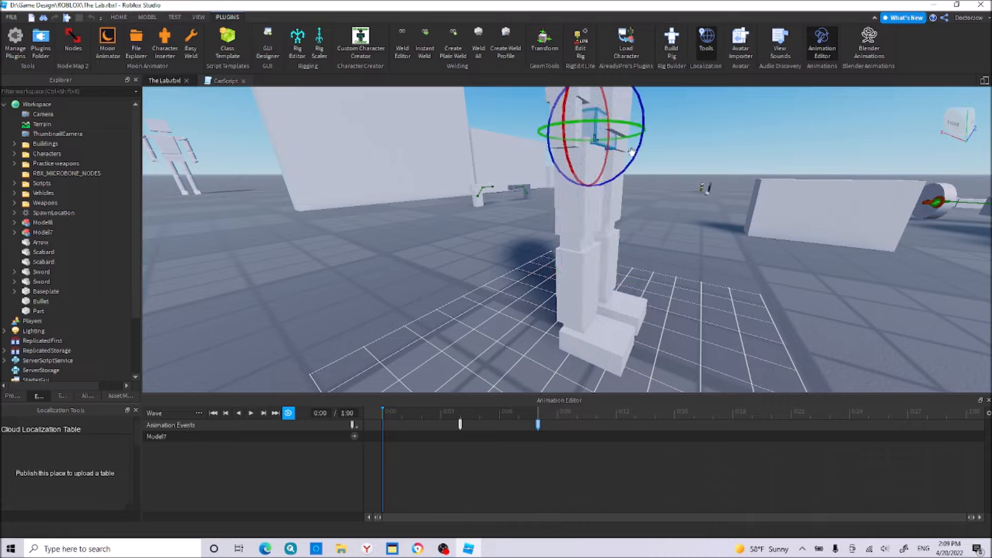
drag(631, 152, 639, 149)
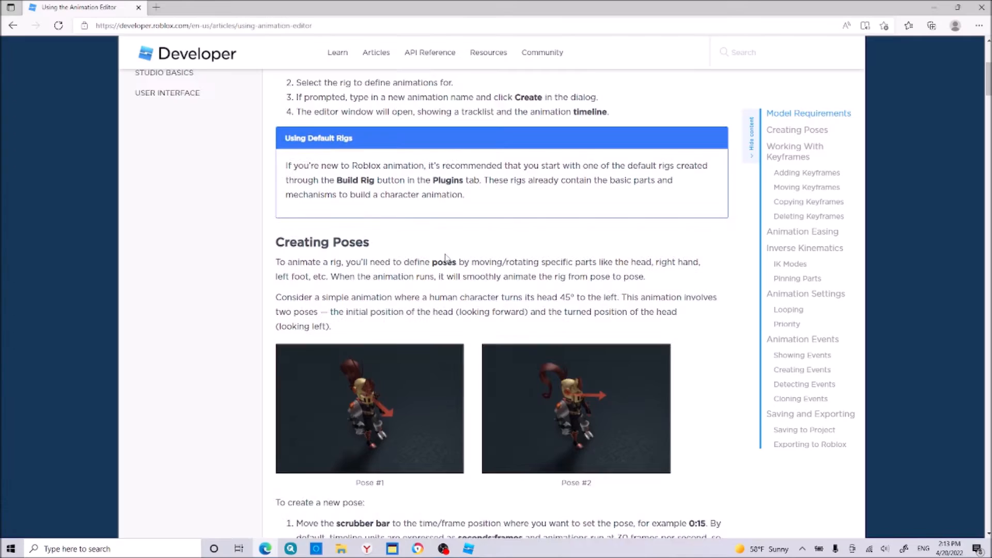
Step: Read the Creating Poses instructions in the Roblox Developer article on using the Animation Editor
scroll(433, 292, down, 1)
scroll(428, 338, down, 2)
scroll(442, 303, down, 3)
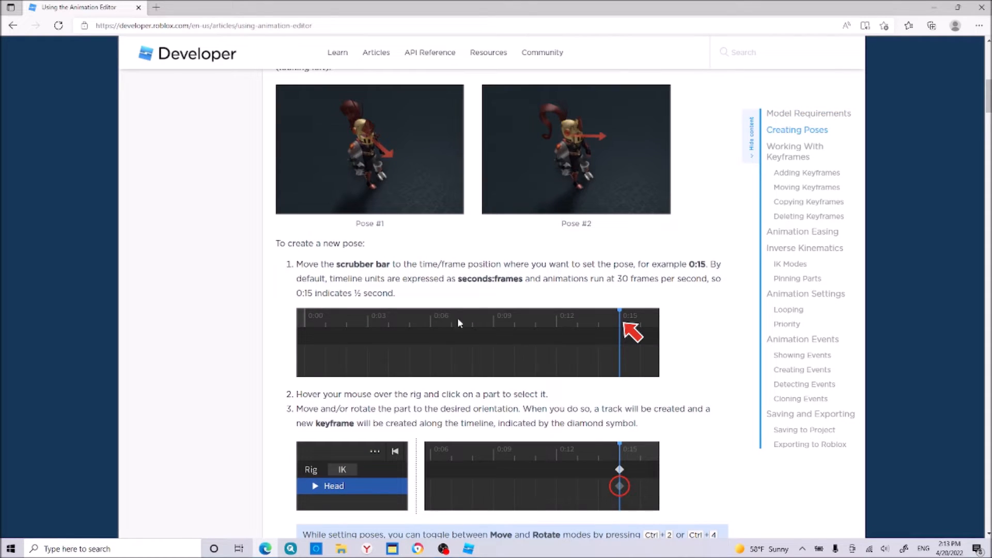
Step: Read the rest of the pose instructions and the sections on adding, moving, copying and deleting keyframes
scroll(406, 310, down, 1)
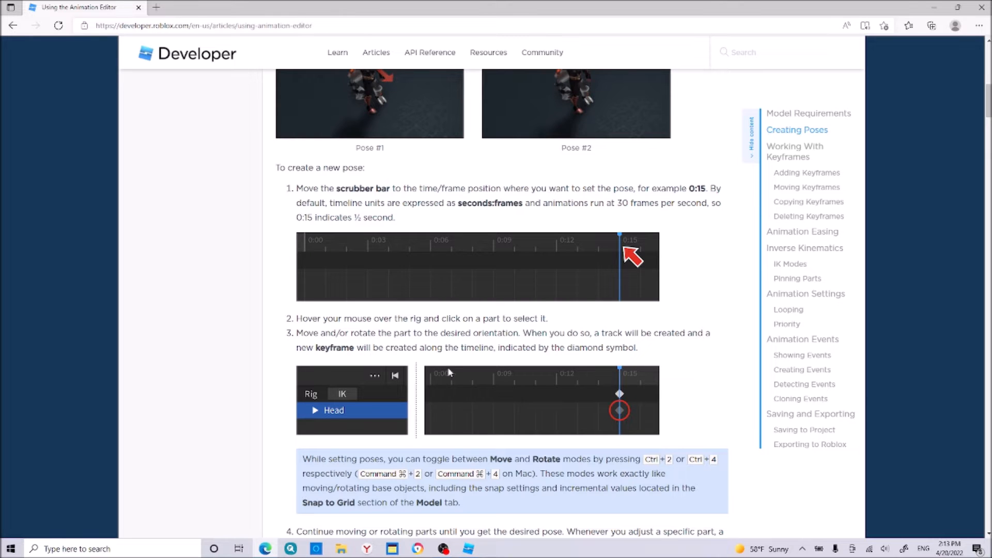
scroll(434, 375, down, 3)
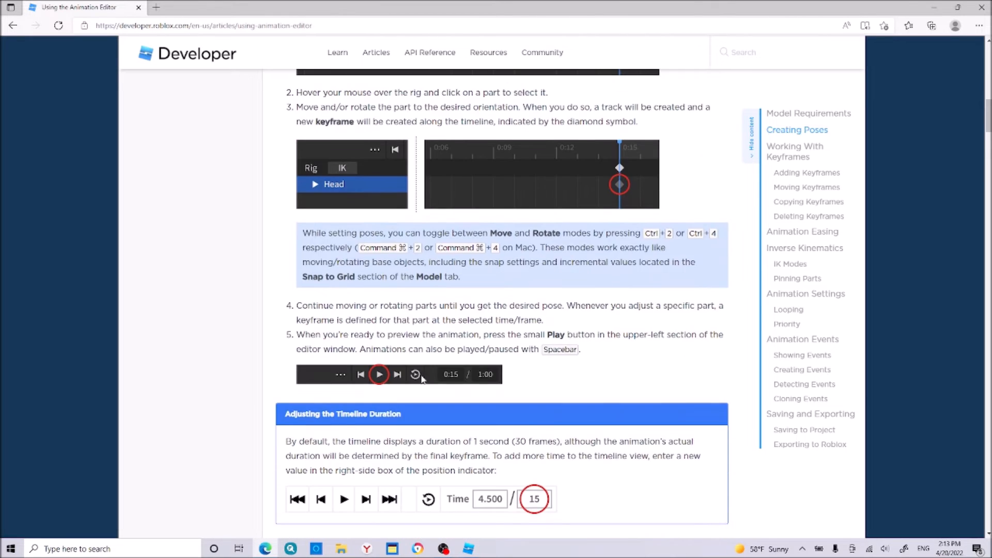
scroll(496, 305, up, 2)
scroll(496, 305, down, 7)
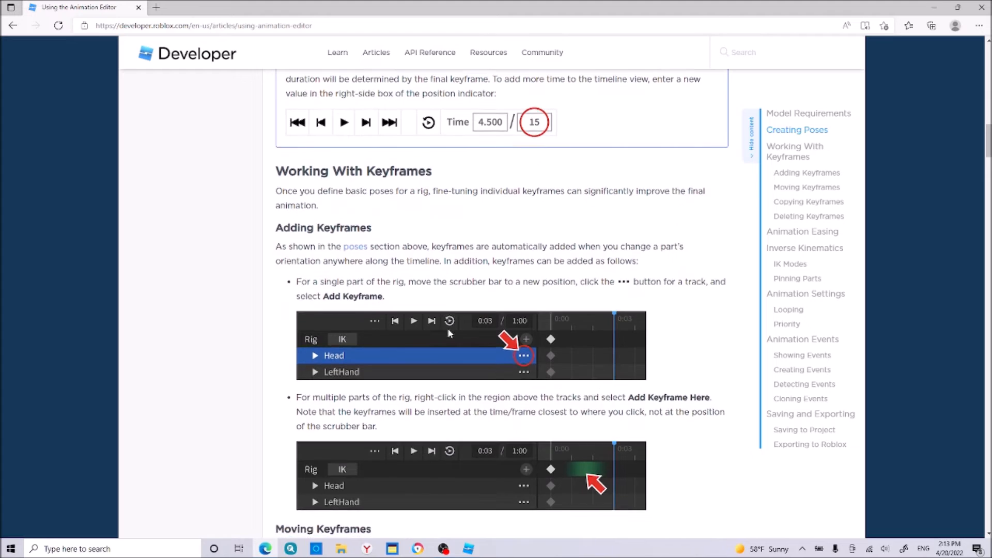
scroll(448, 331, down, 1)
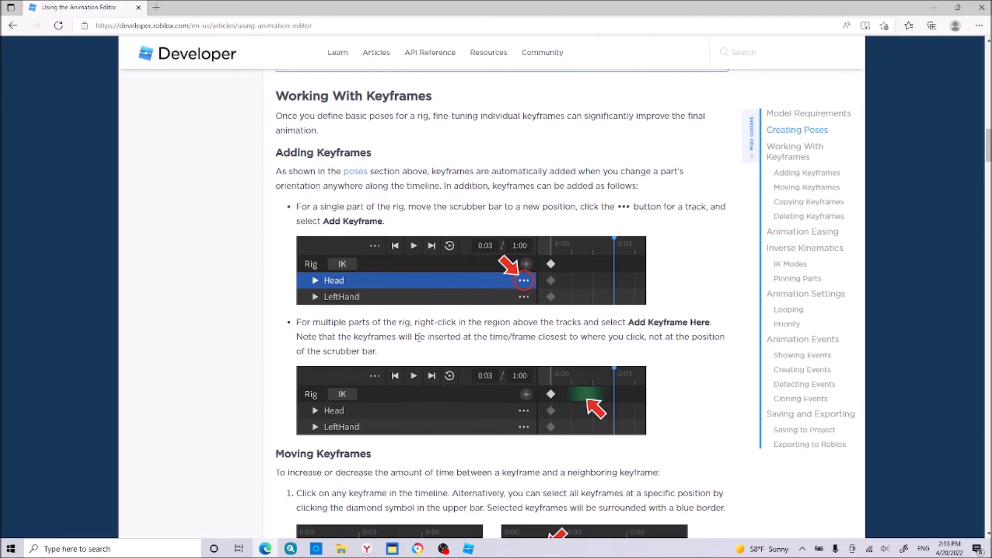
scroll(418, 337, down, 5)
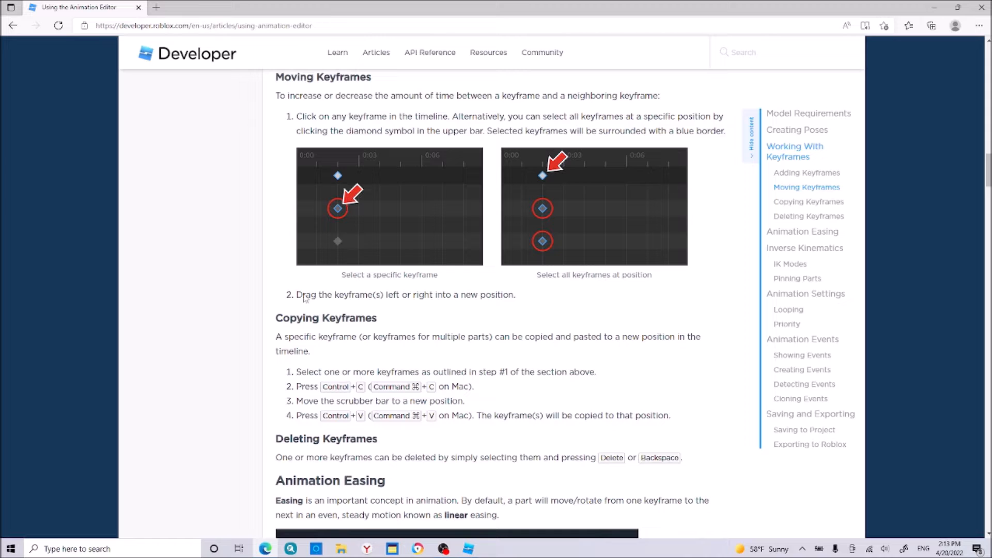
scroll(451, 287, down, 3)
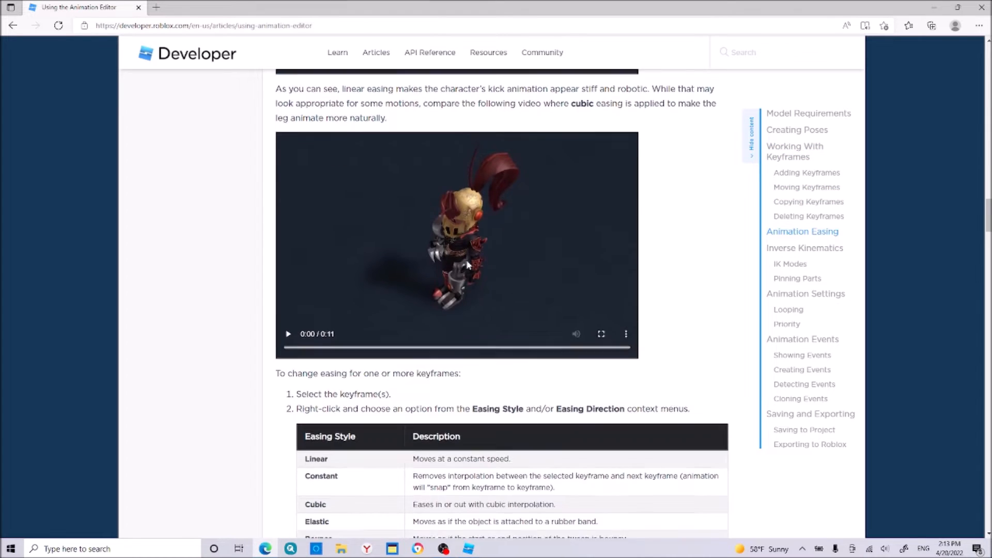
Step: Skim the article's sections on easing styles, inverse kinematics, animation priority and animation events
scroll(463, 265, down, 10)
scroll(429, 234, down, 20)
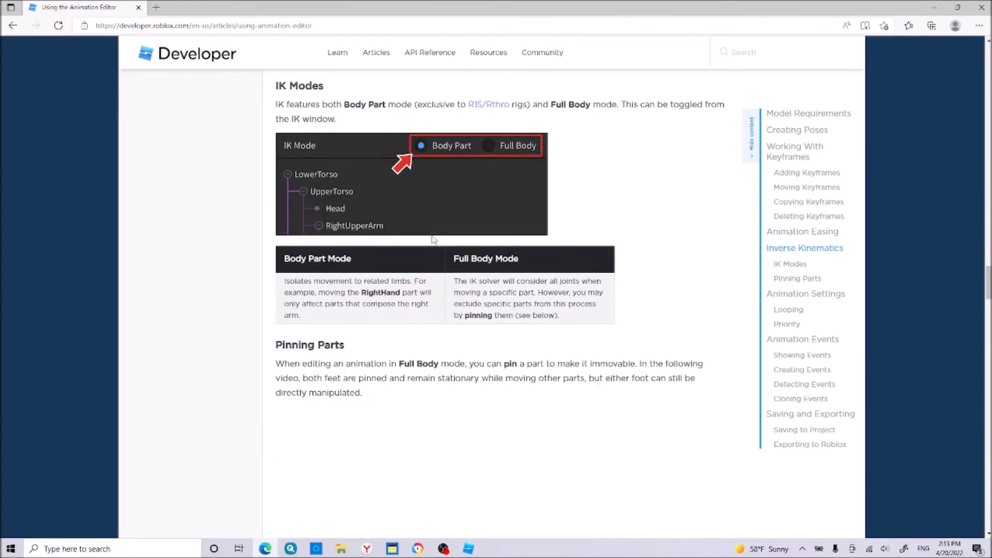
scroll(433, 239, down, 6)
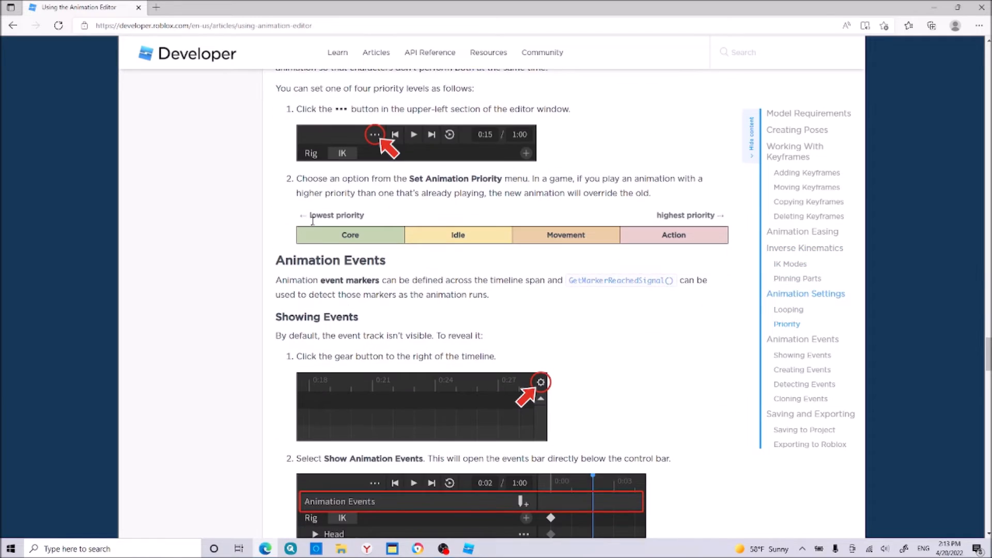
scroll(342, 279, up, 20)
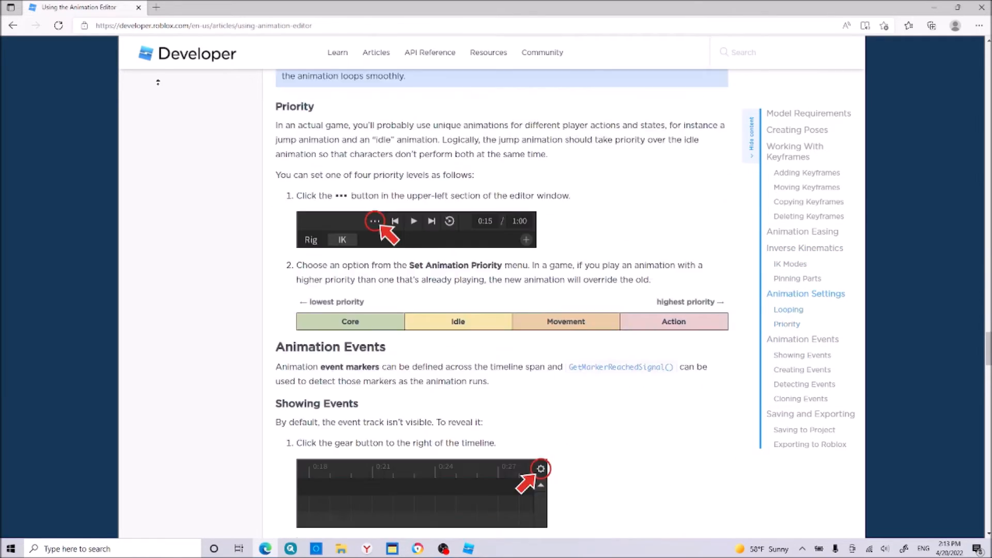
Step: Return to the Learn Roblox Creating page and load more articles to look through
click(12, 26)
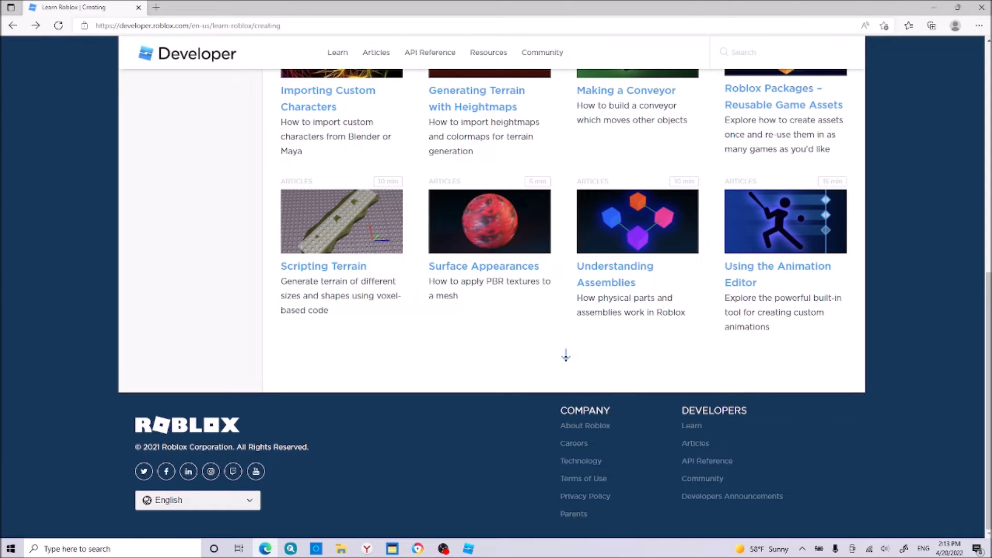
click(566, 356)
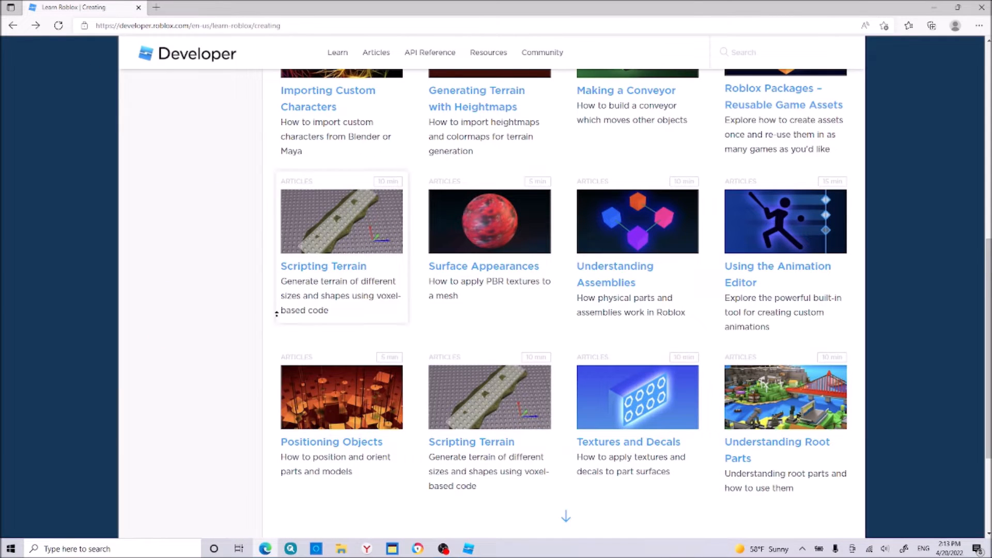
scroll(202, 326, down, 3)
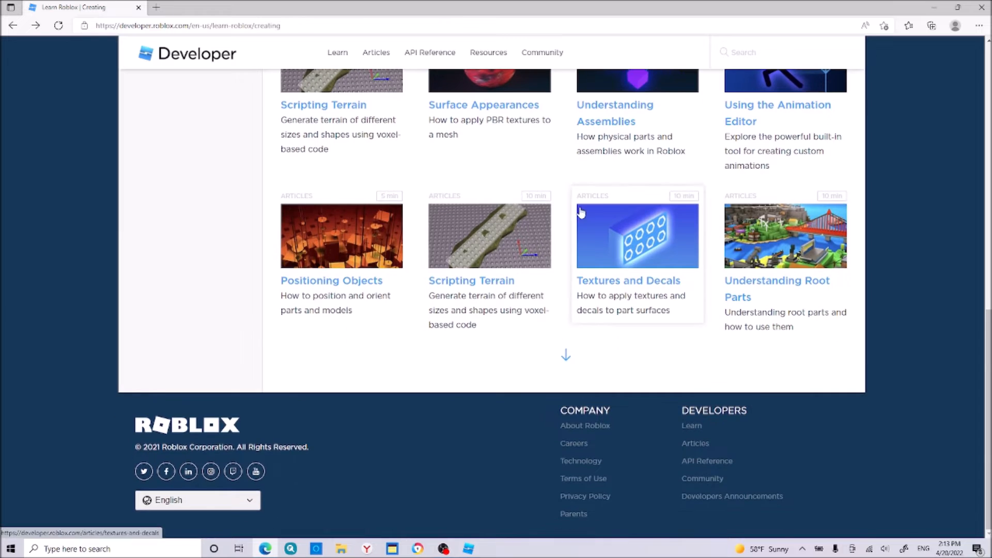
scroll(582, 211, up, 12)
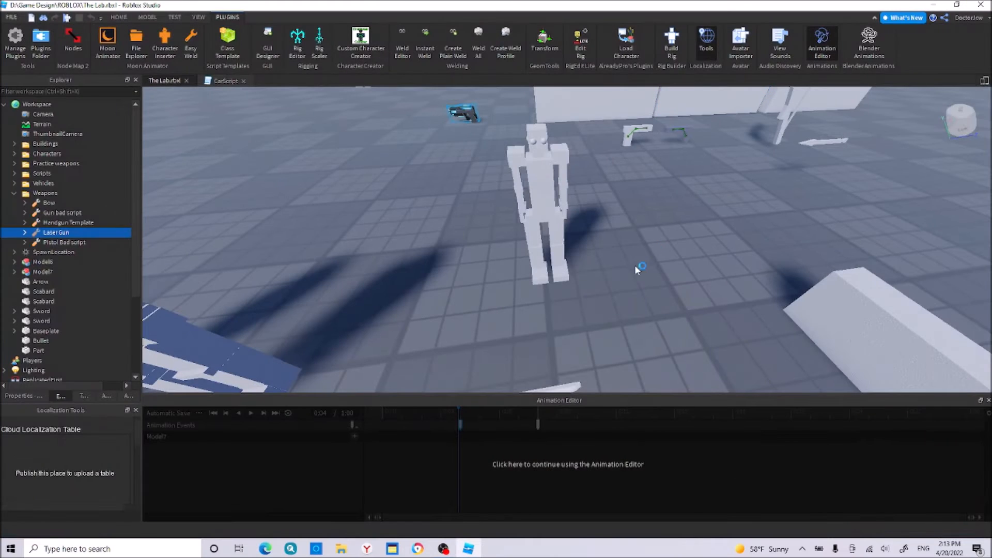
Step: Switch back to Roblox Studio and close the Animation Editor
right_drag(593, 232, 575, 224)
click(646, 380)
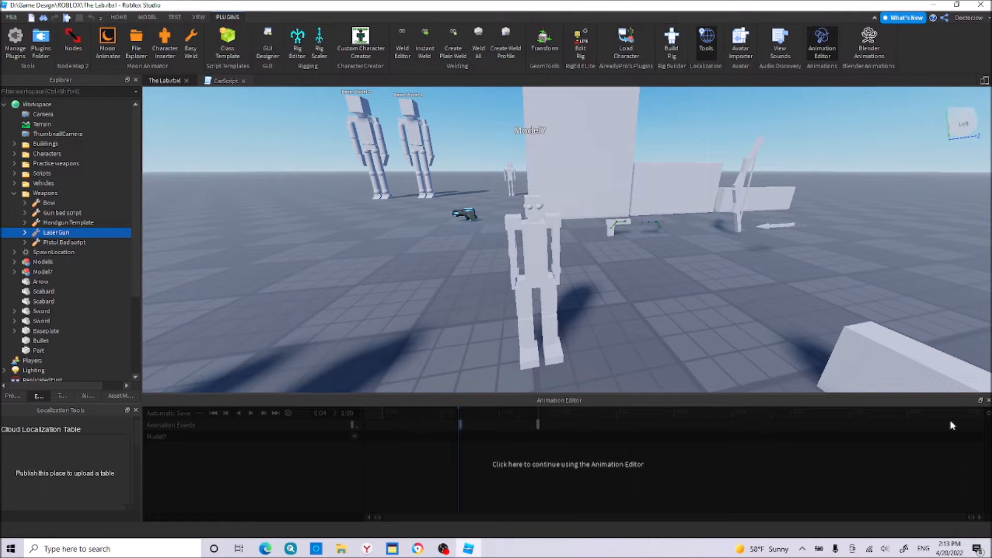
click(988, 400)
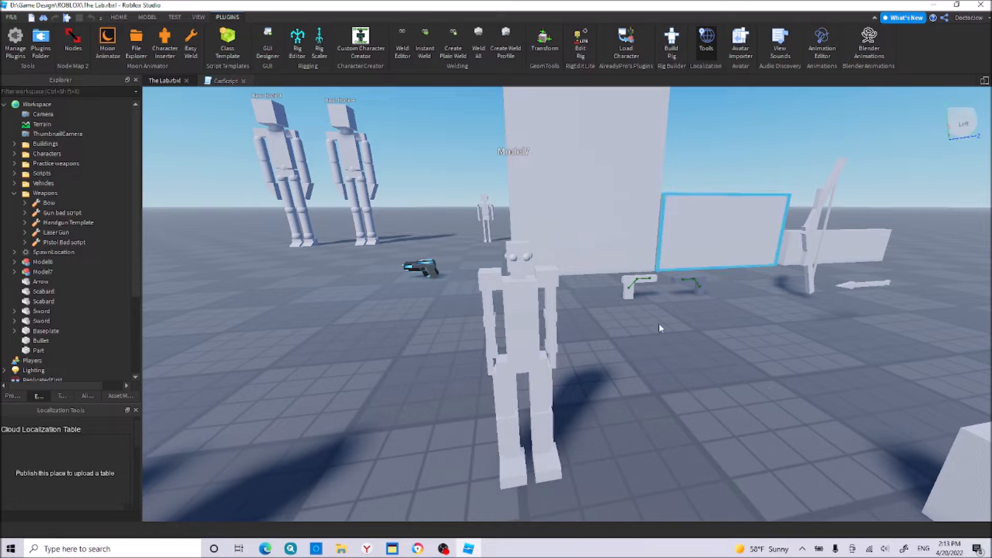
Step: Look over the four-wheeled car model in the scene and start a play test of the place
right_drag(646, 375, 646, 374)
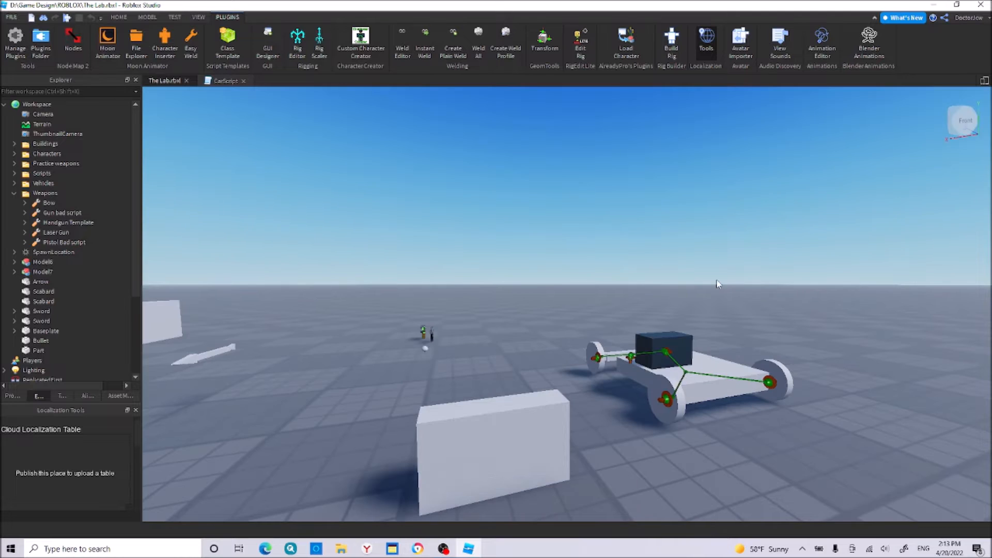
scroll(716, 279, up, 4)
right_drag(717, 284, 714, 275)
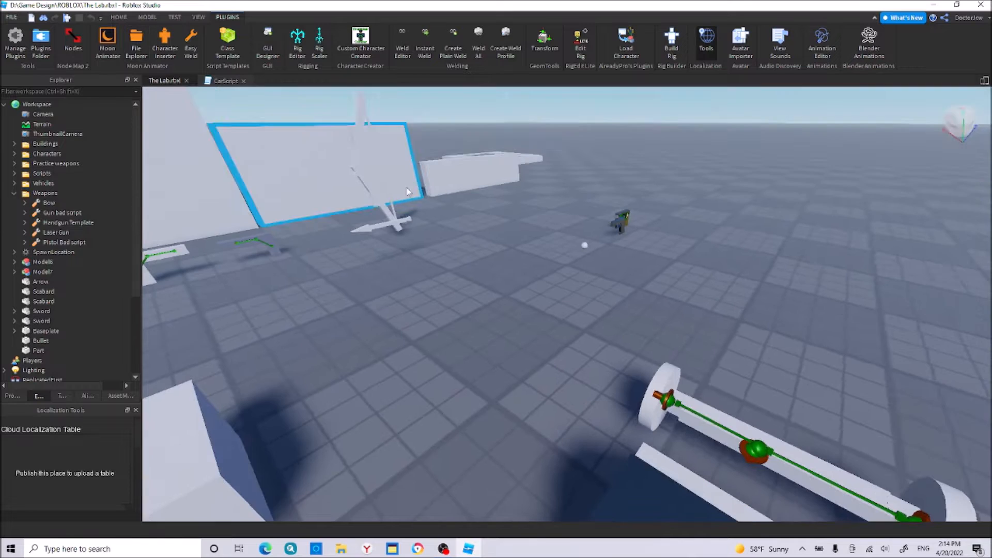
right_drag(407, 191, 406, 187)
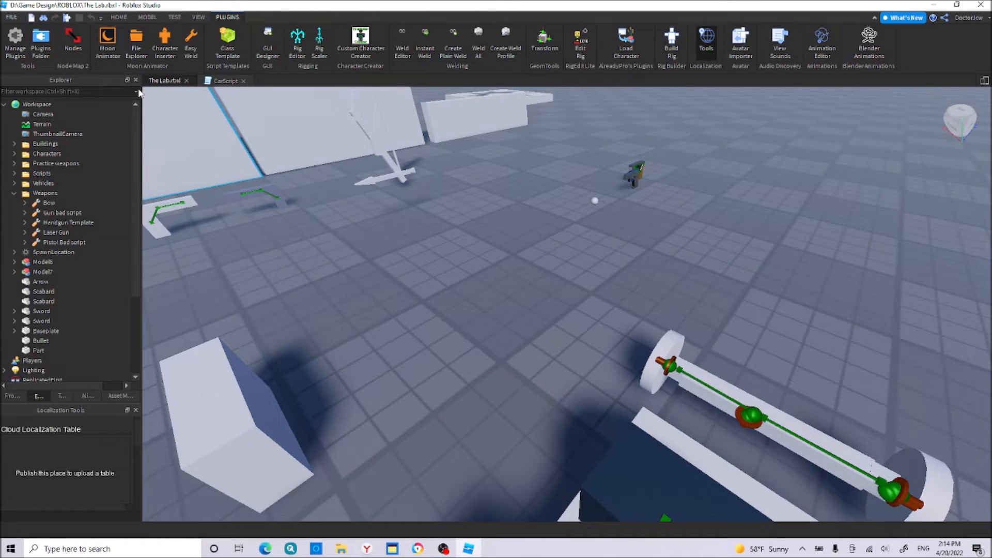
click(67, 18)
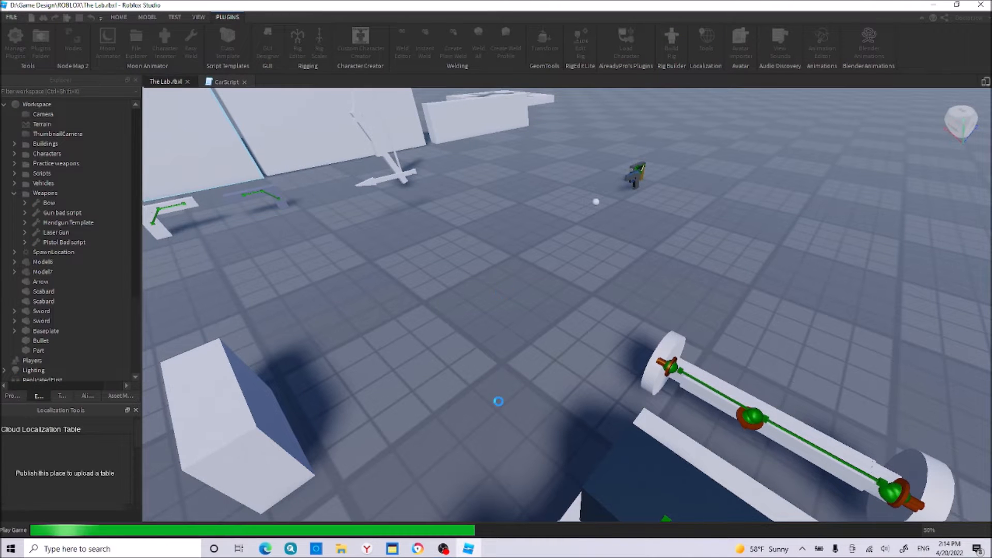
mouse_move(444, 548)
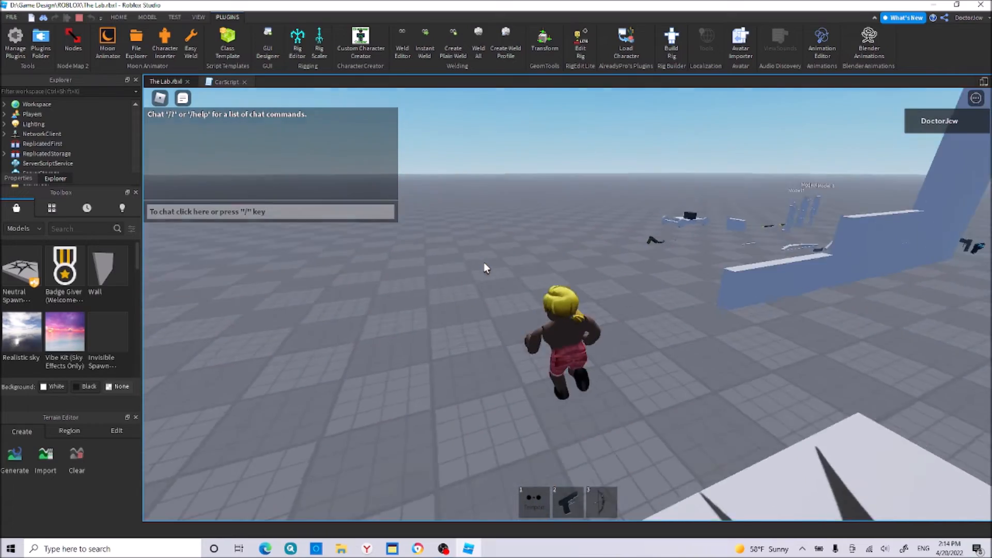
Step: Drive the four-wheeled car with the seated character during the play test, and stop the test
key(w)
right_drag(484, 263, 484, 263)
key(w)
key(space)
key(w)
key(s)
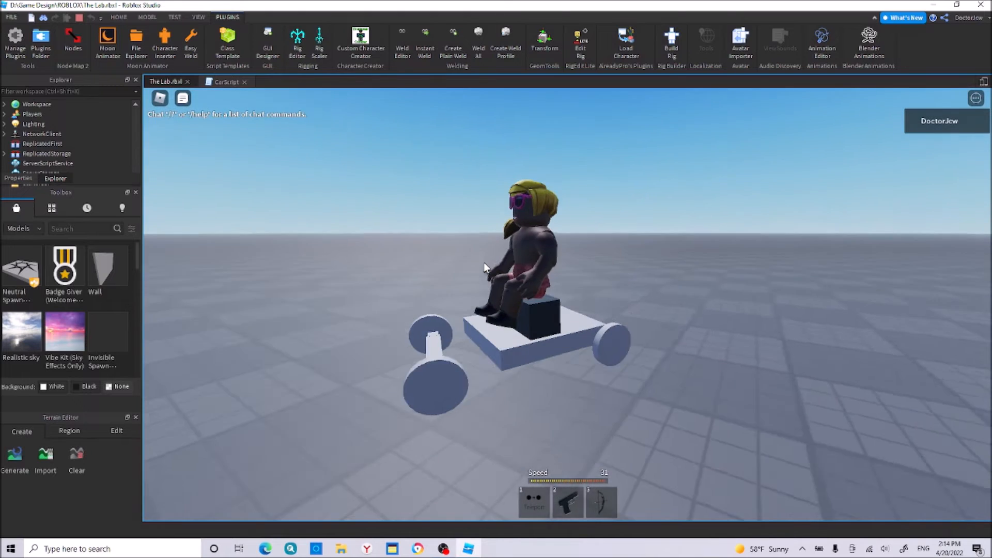
right_drag(522, 291, 521, 290)
right_drag(462, 302, 462, 304)
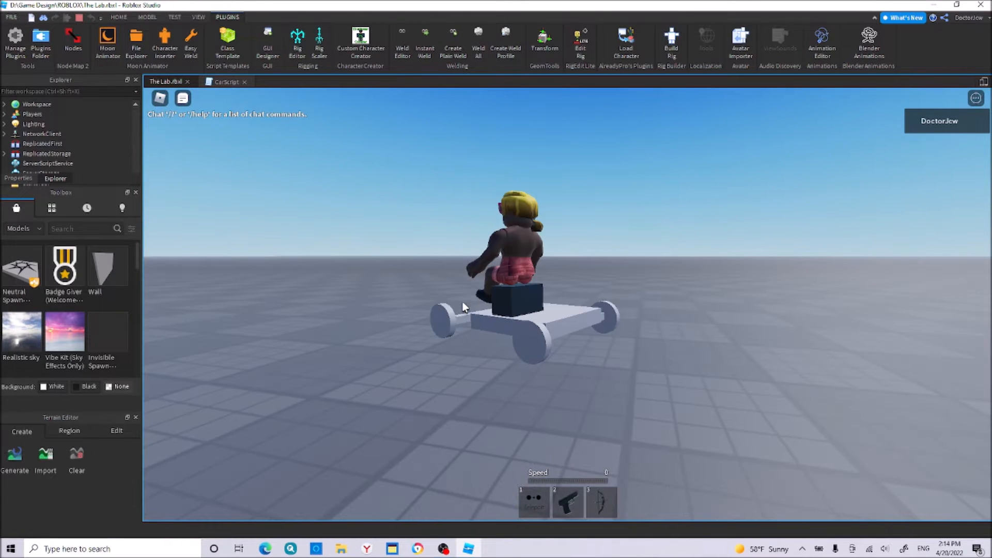
key(shift+F5)
Step: Examine the car's wheel hinges, axle joint and seat connections up close from several angles
scroll(445, 270, up, 1)
right_drag(446, 270, 444, 264)
scroll(446, 270, up, 3)
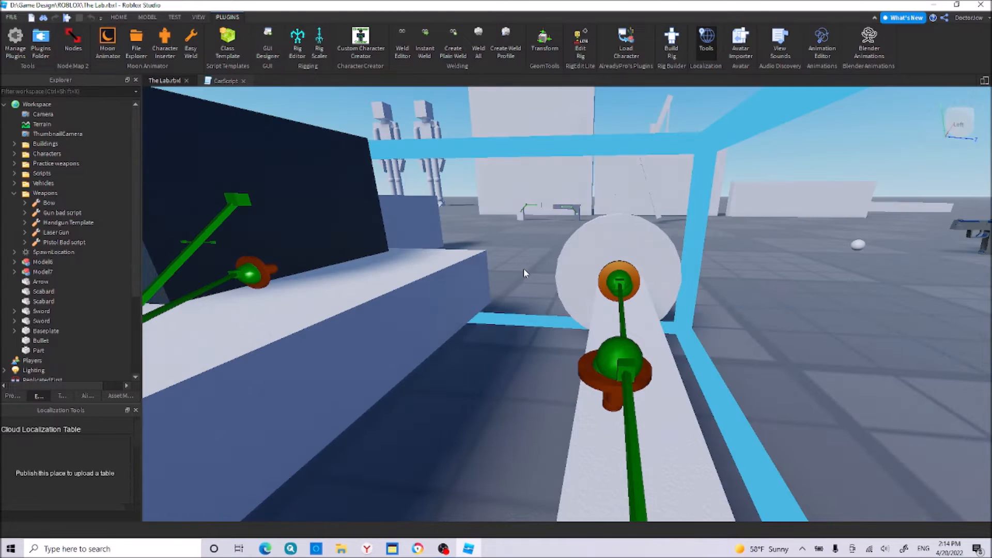
right_drag(581, 275, 580, 279)
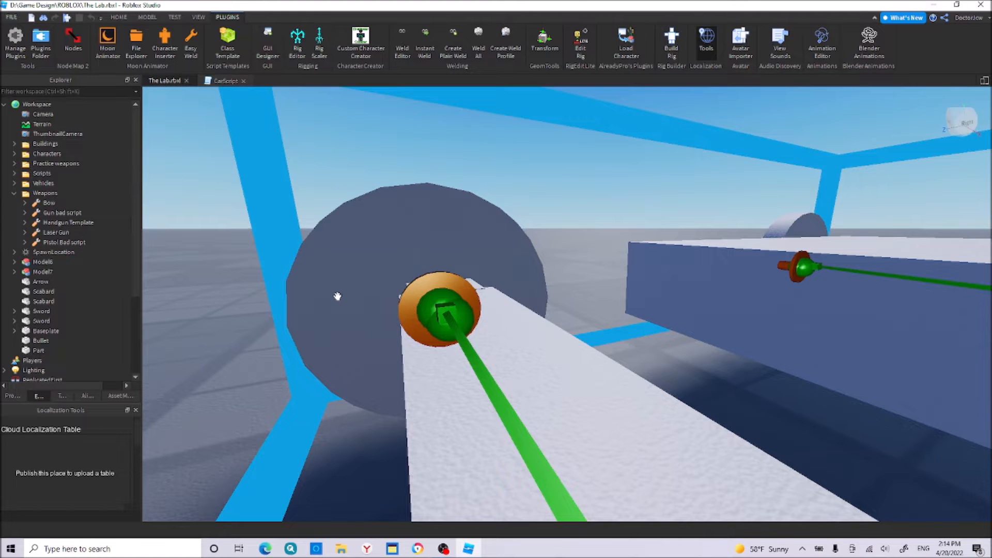
right_drag(536, 283, 535, 285)
scroll(536, 283, up, 1)
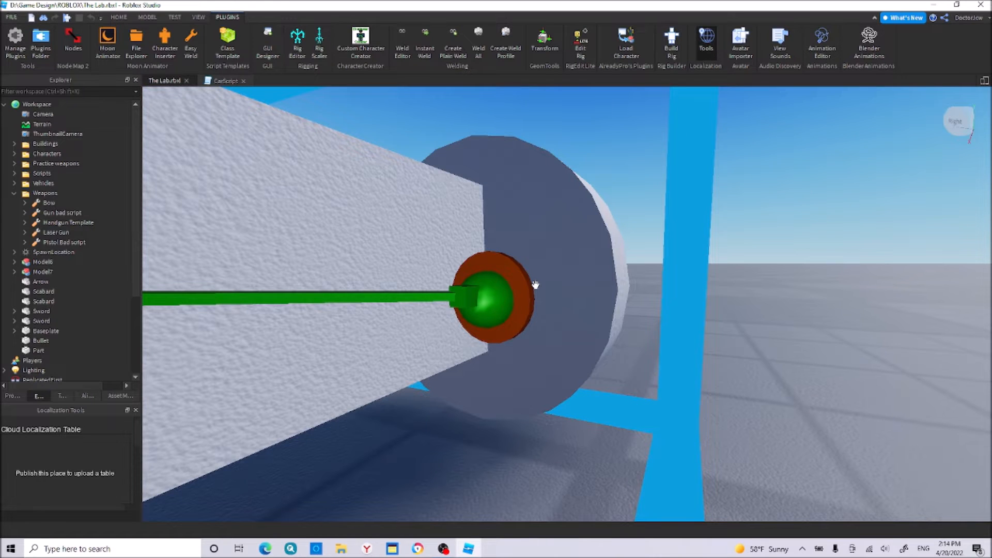
right_drag(536, 285, 502, 309)
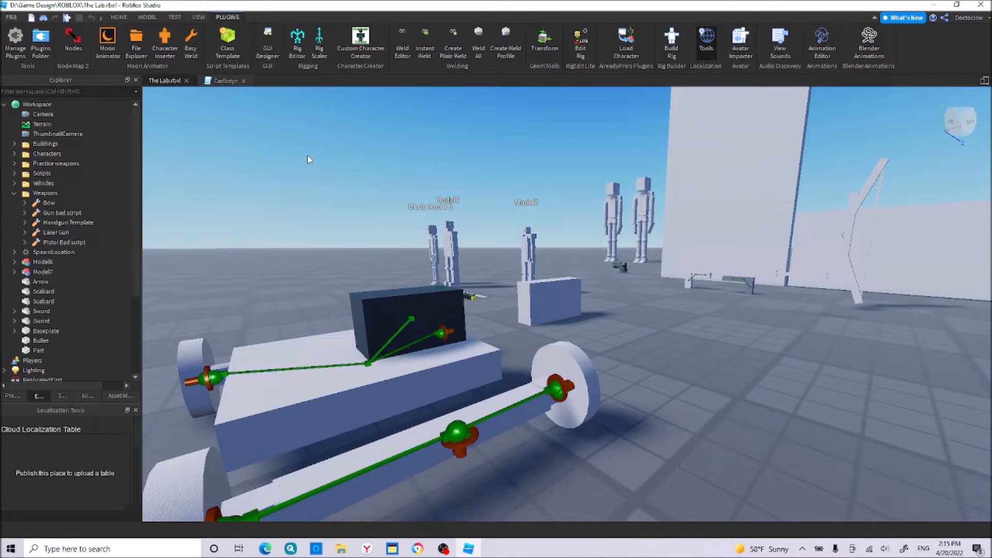
right_drag(308, 155, 513, 277)
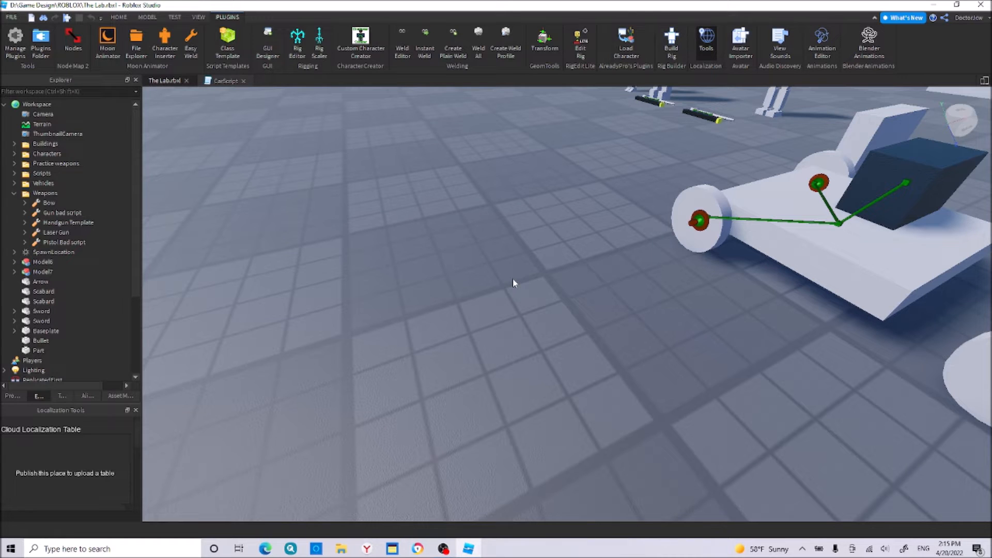
right_drag(512, 280, 513, 280)
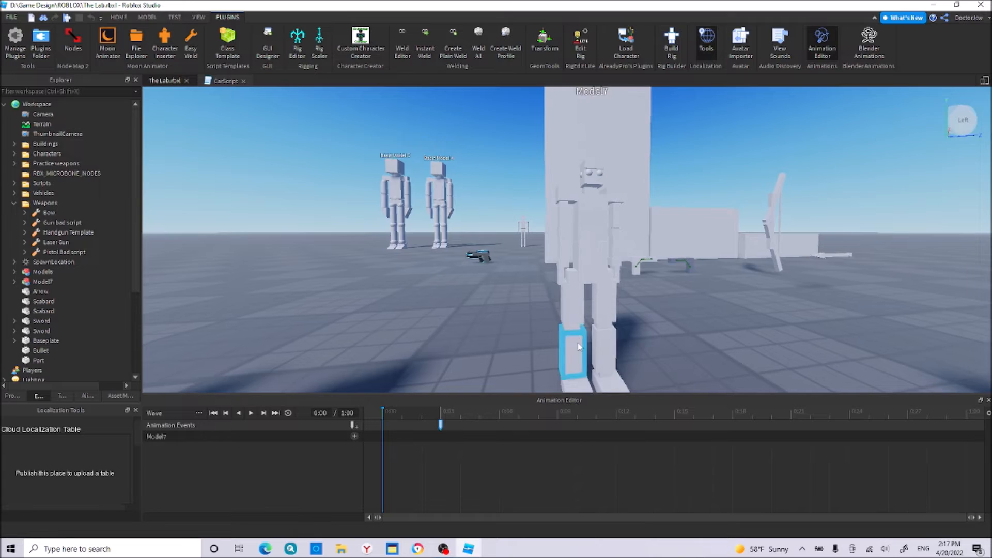
Step: Try to tilt the Model7 rig at 0:00 of the Wave animation by rotating its lower torso part
right_drag(571, 344, 571, 342)
click(593, 224)
right_drag(495, 284, 492, 284)
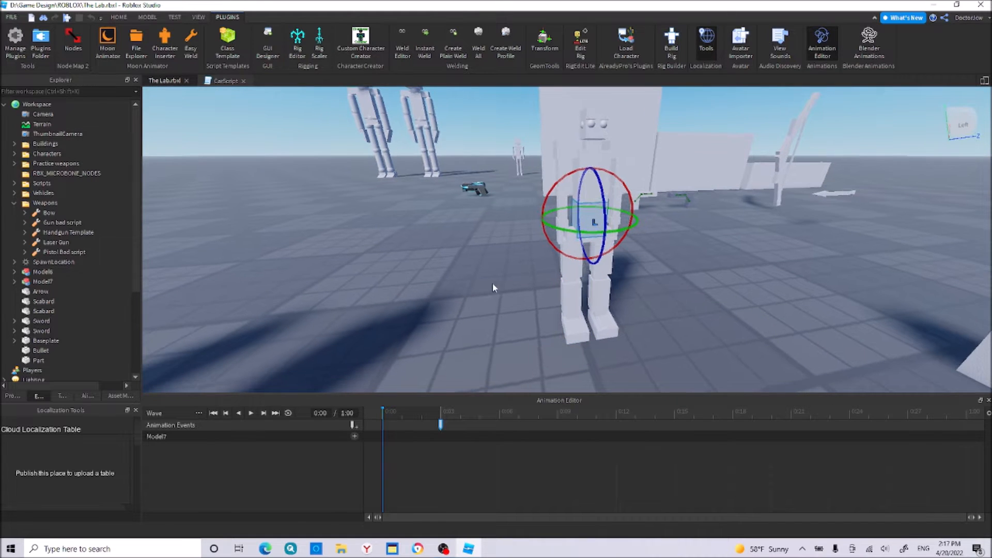
drag(606, 221, 608, 183)
click(600, 157)
right_drag(509, 195, 497, 197)
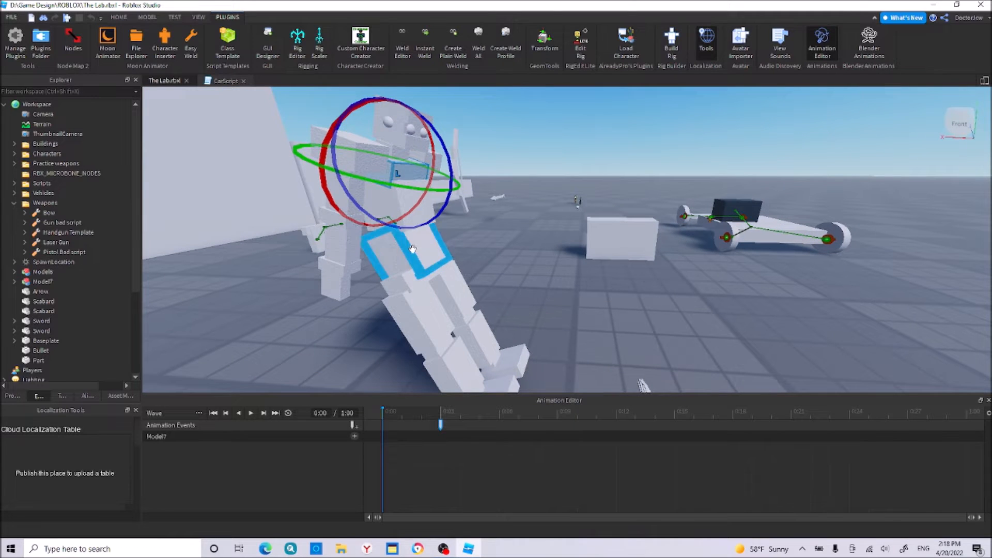
Step: Try rotating the rig's hip part and its chest part at 0:00, and deselect the rig
click(411, 248)
drag(449, 220, 449, 243)
click(416, 171)
drag(443, 149, 420, 134)
click(497, 281)
right_drag(498, 282, 441, 278)
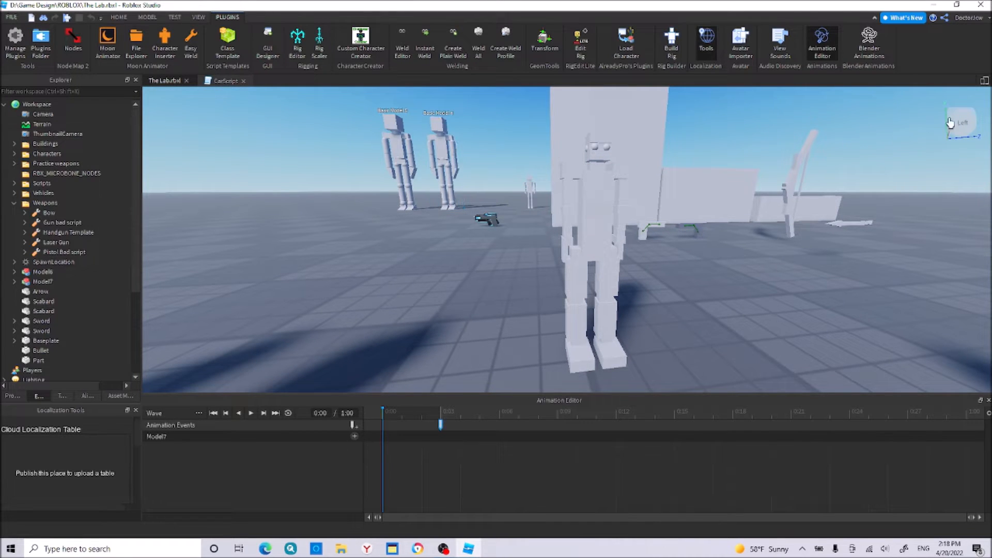
Step: Close the Animation Editor and open the Rig Builder, comparing the R6 rig types with the R15 ones
click(988, 400)
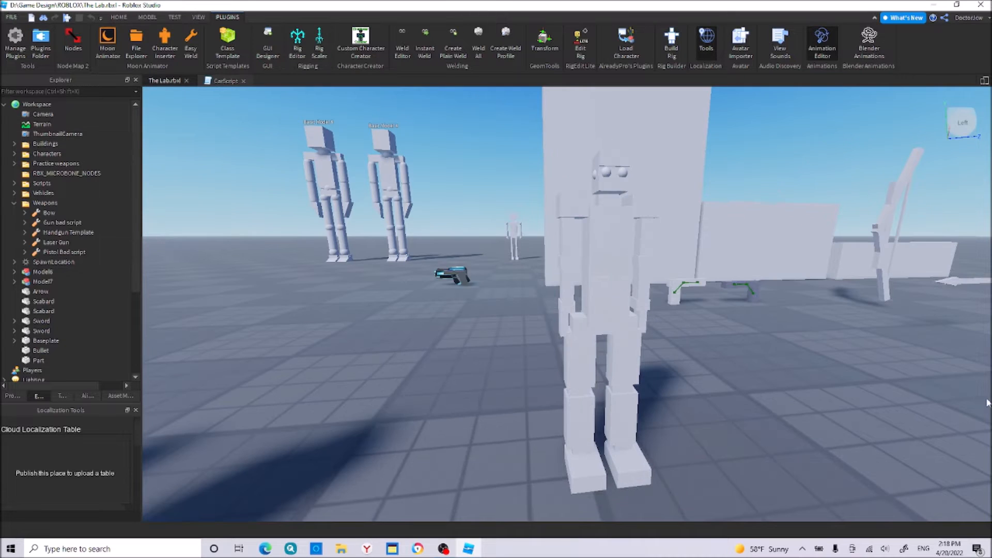
click(669, 41)
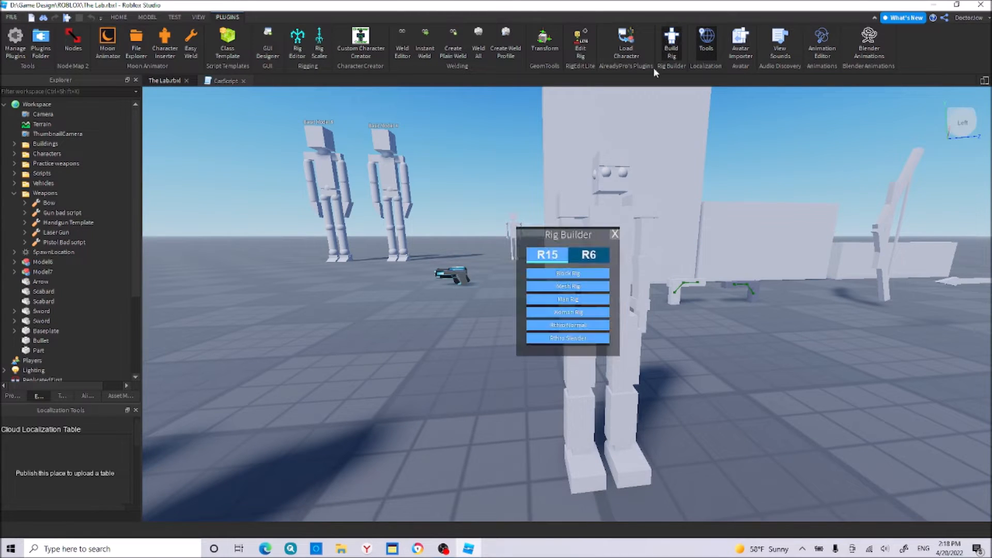
click(572, 257)
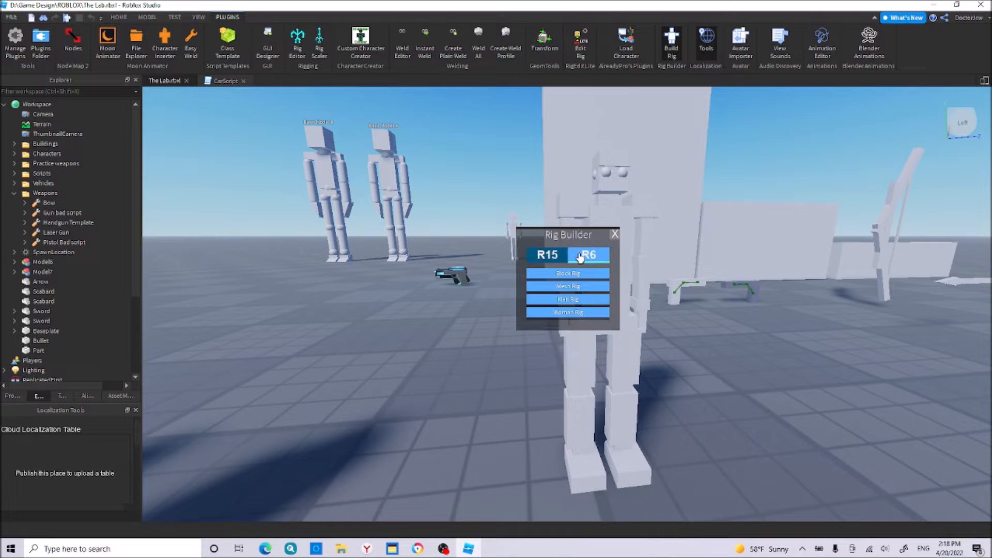
click(551, 261)
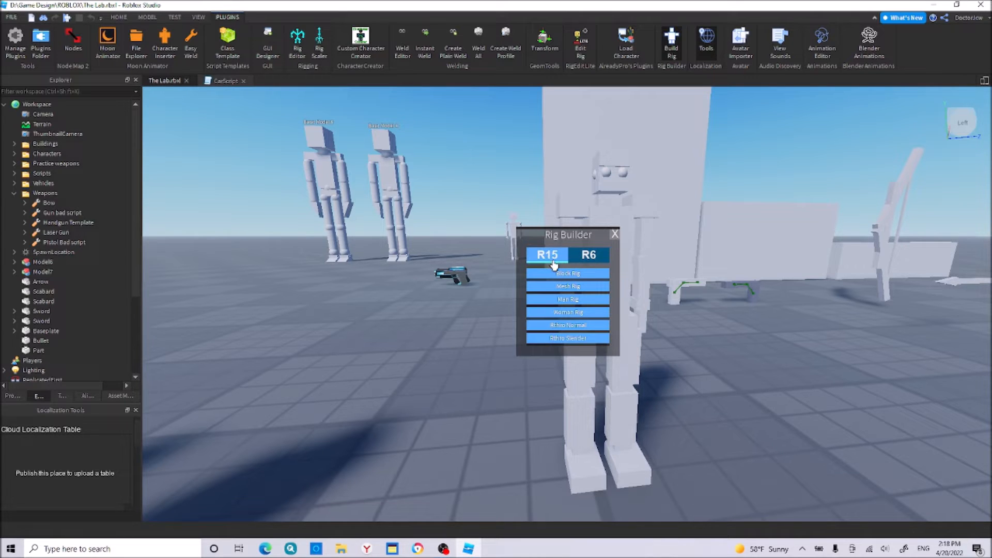
Step: Insert an R15 block rig and place it on the ground beside the Model7 rig
click(564, 273)
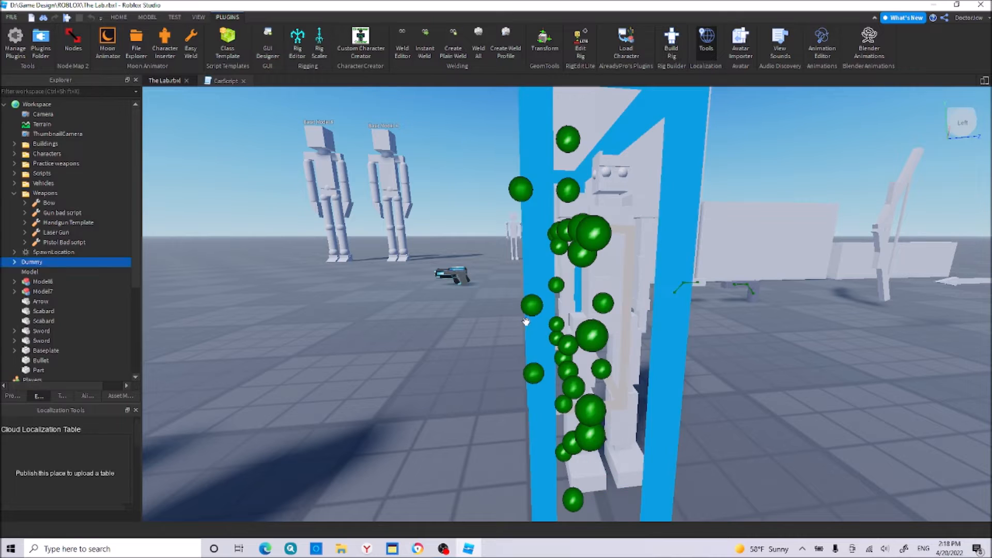
right_drag(465, 324, 471, 317)
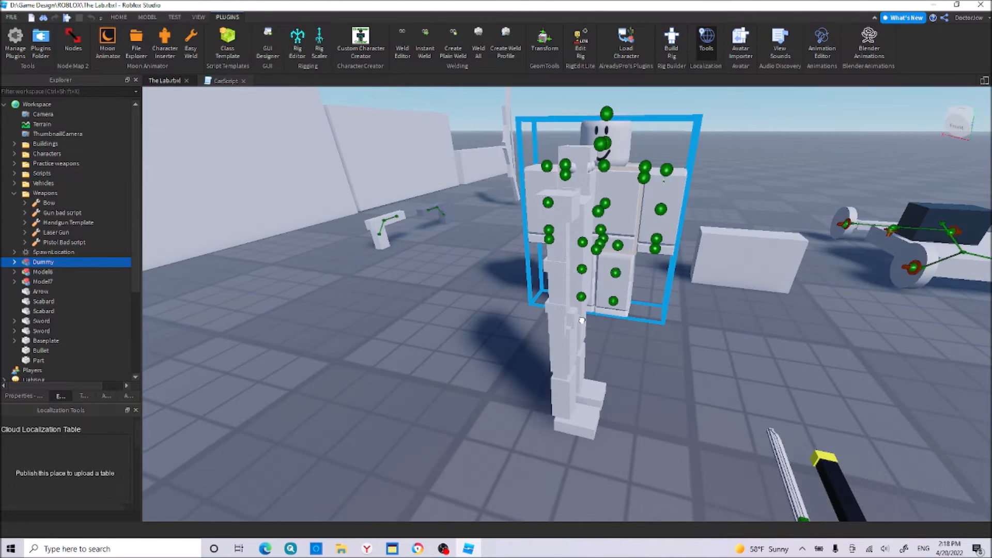
drag(581, 320, 410, 419)
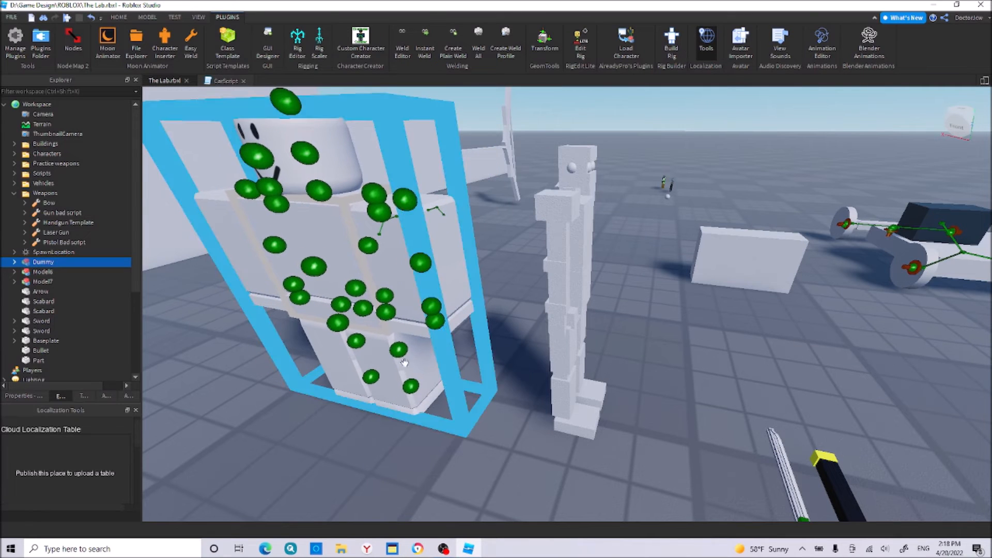
Step: Examine the Dummy rig's parts, looking at the OriginalSize value and LeftAnkleRigAttachment inside its left foot
click(14, 262)
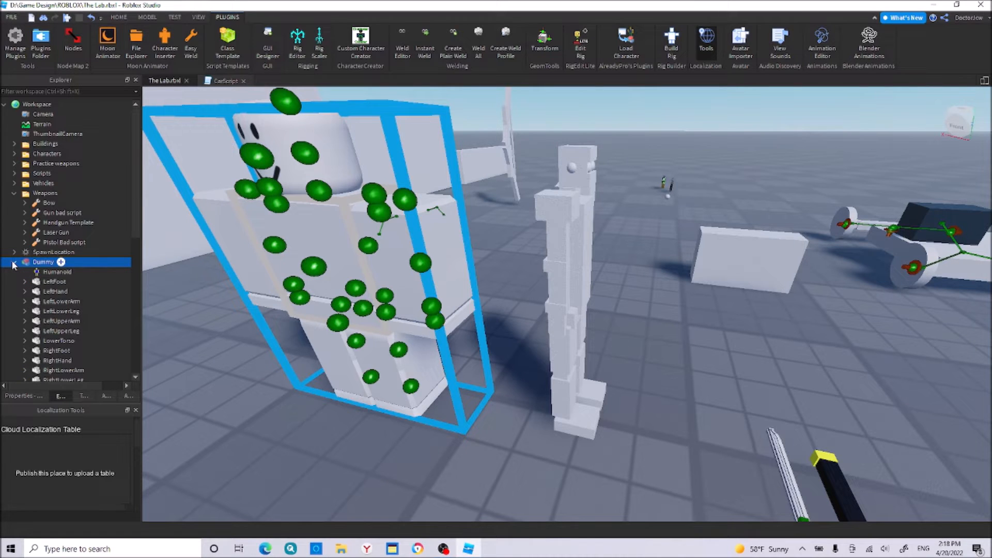
click(14, 263)
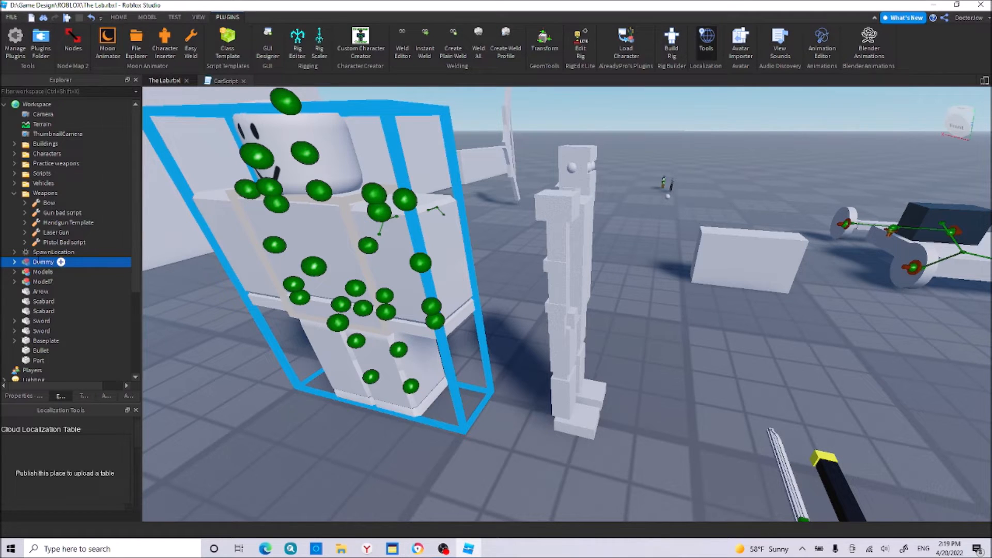
click(38, 261)
click(14, 263)
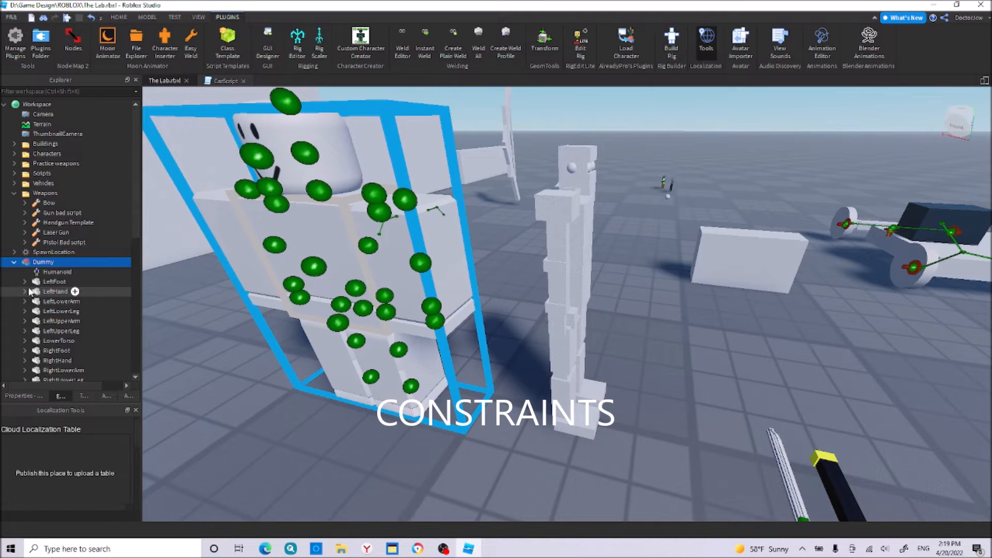
click(24, 282)
click(69, 302)
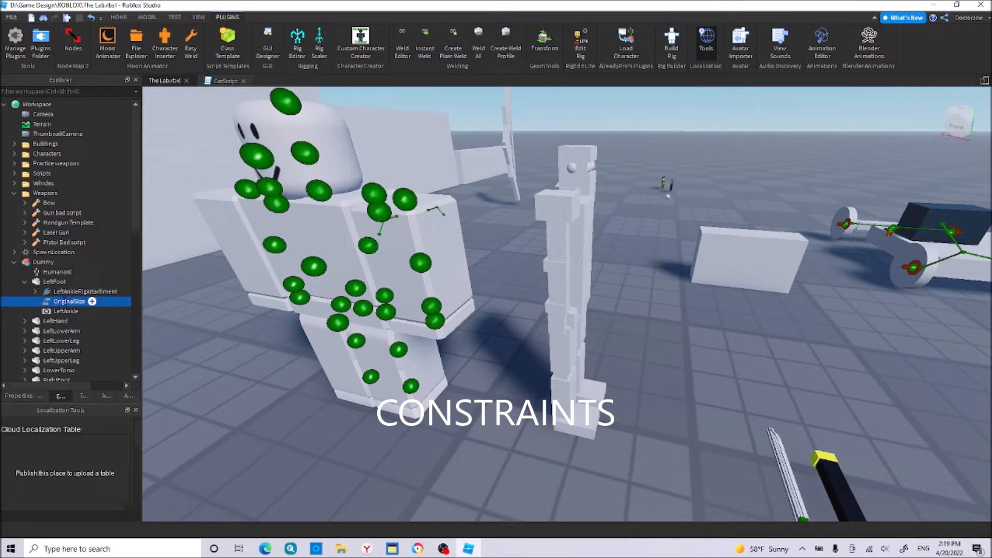
click(85, 292)
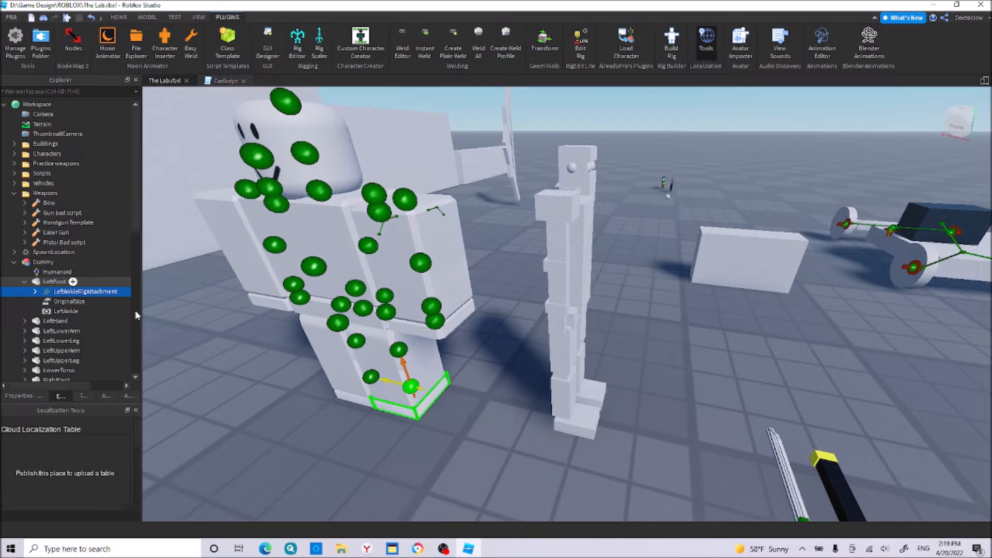
right_drag(465, 349, 525, 334)
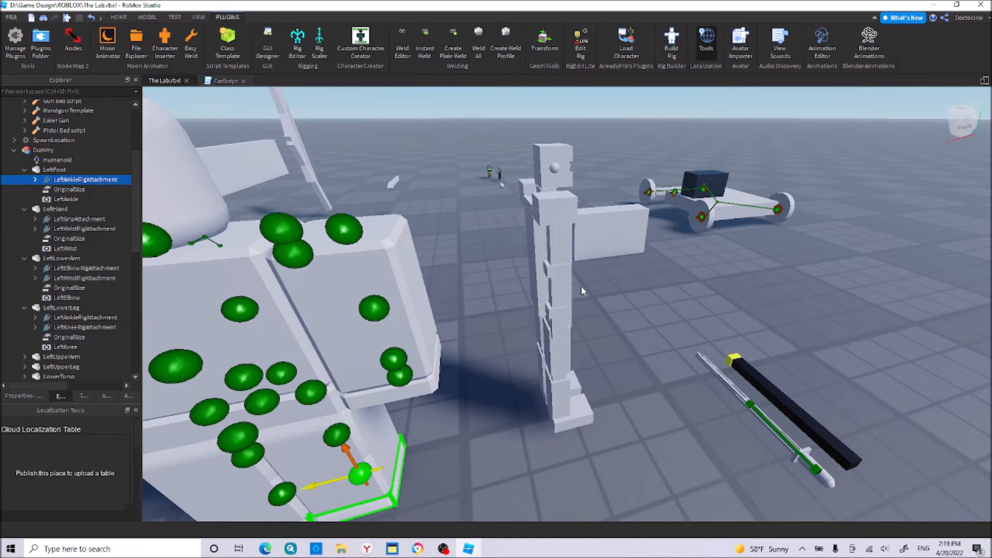
Step: Open the Dummy rig in the Animation Editor and create an animation named Wave
click(503, 415)
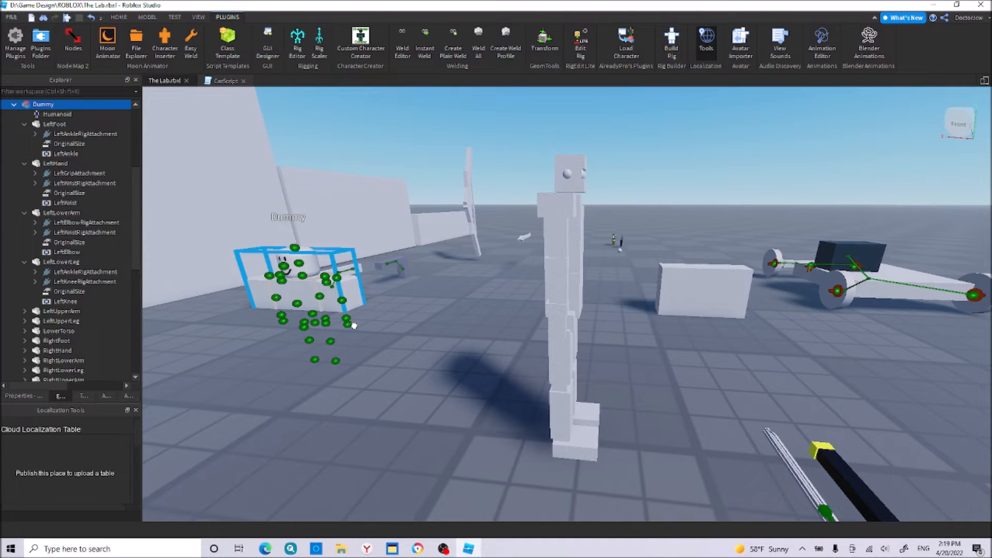
click(354, 326)
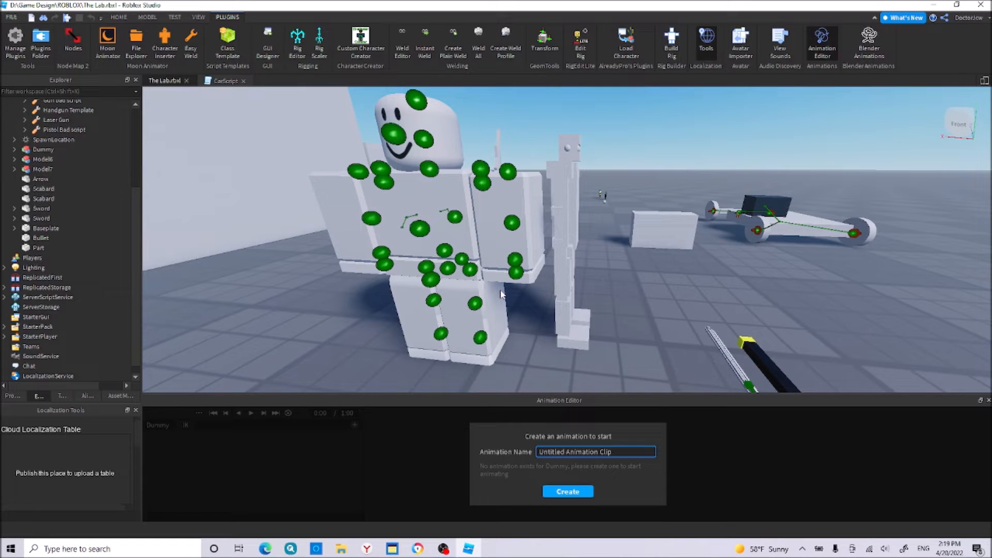
key(ctrl+a)
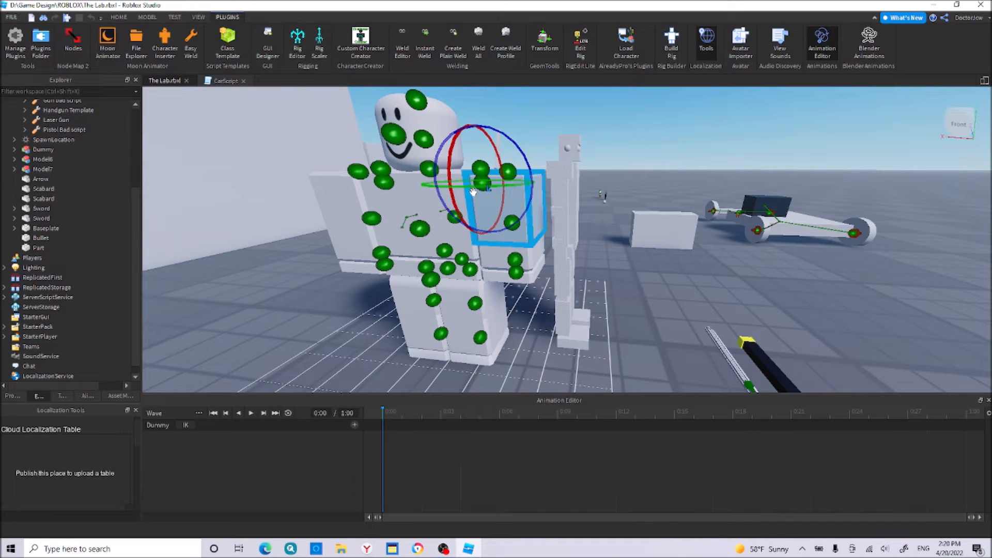
Step: Rotate the Dummy's left upper arm at 0:00 of the Wave animation and pose its left arm bent at 0:01
drag(437, 177, 412, 164)
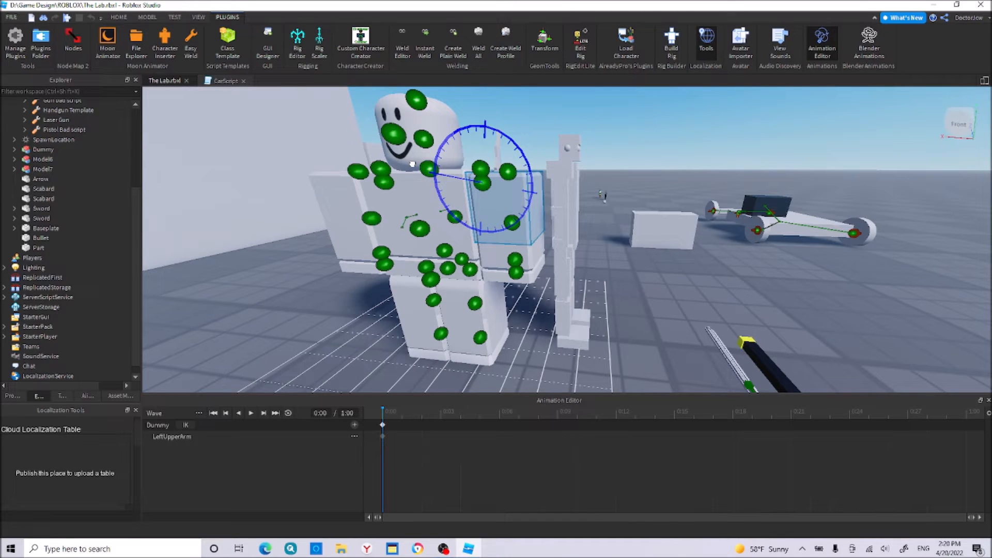
drag(413, 164, 440, 176)
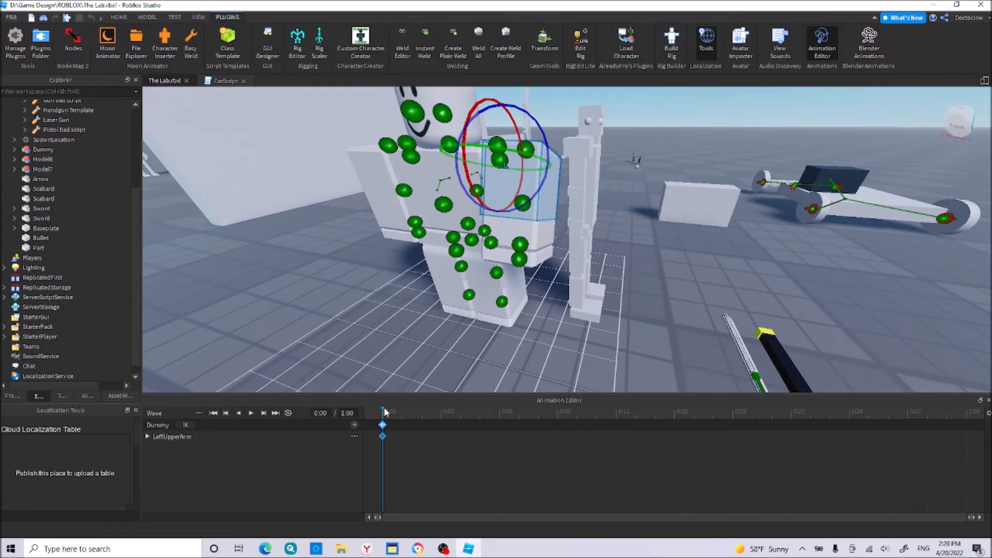
drag(384, 409, 558, 410)
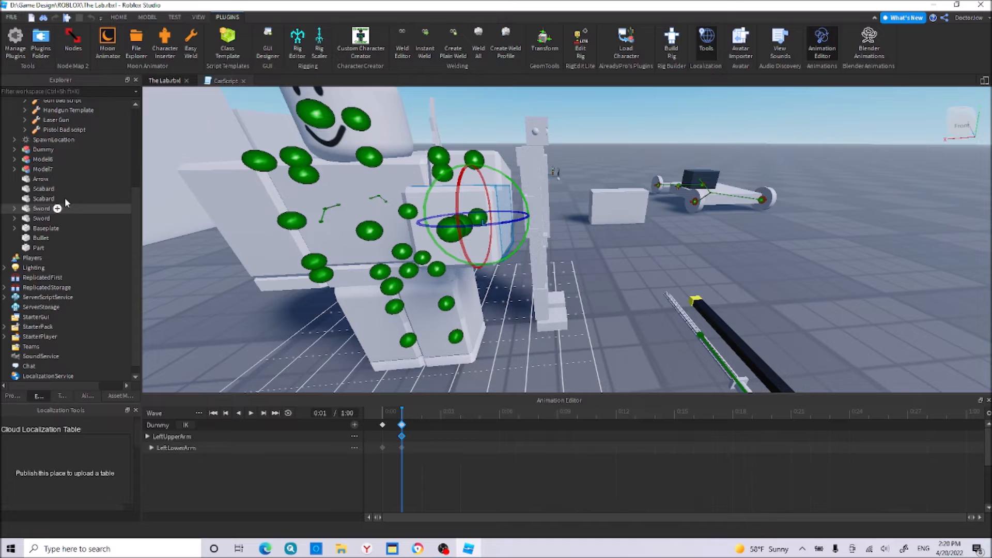
Step: Examine the attachments and joints inside the Dummy's left knee, left upper arm, lower torso and upper torso
click(13, 150)
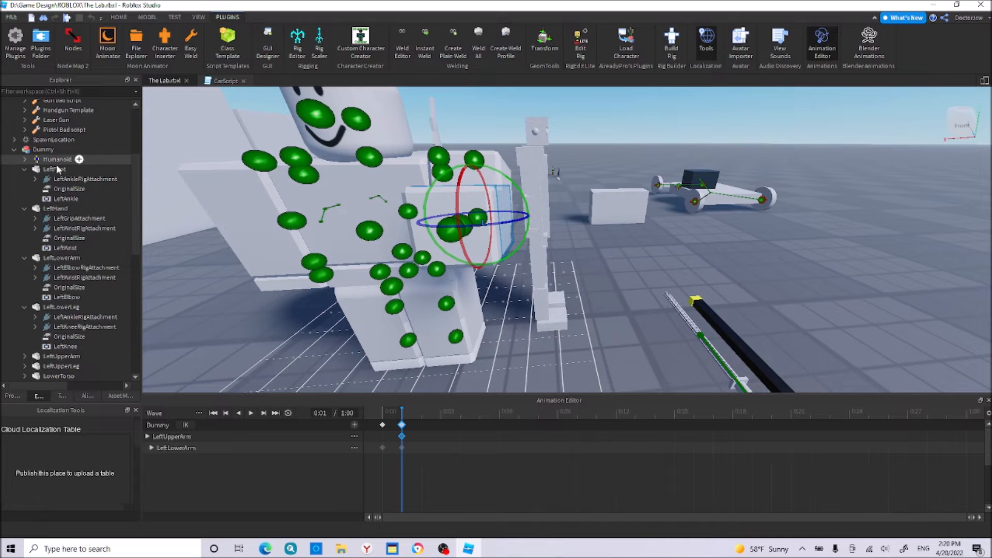
scroll(59, 169, down, 3)
click(63, 251)
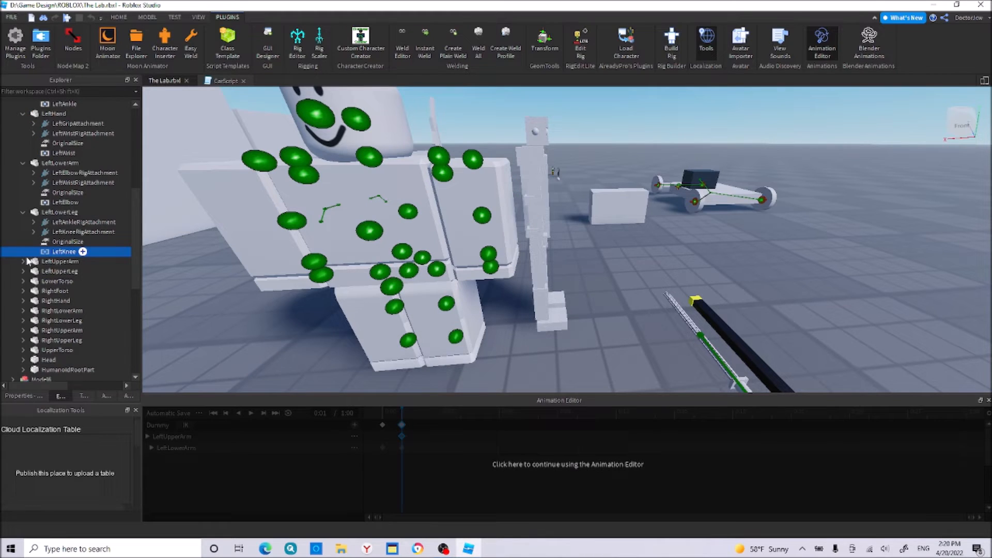
click(23, 261)
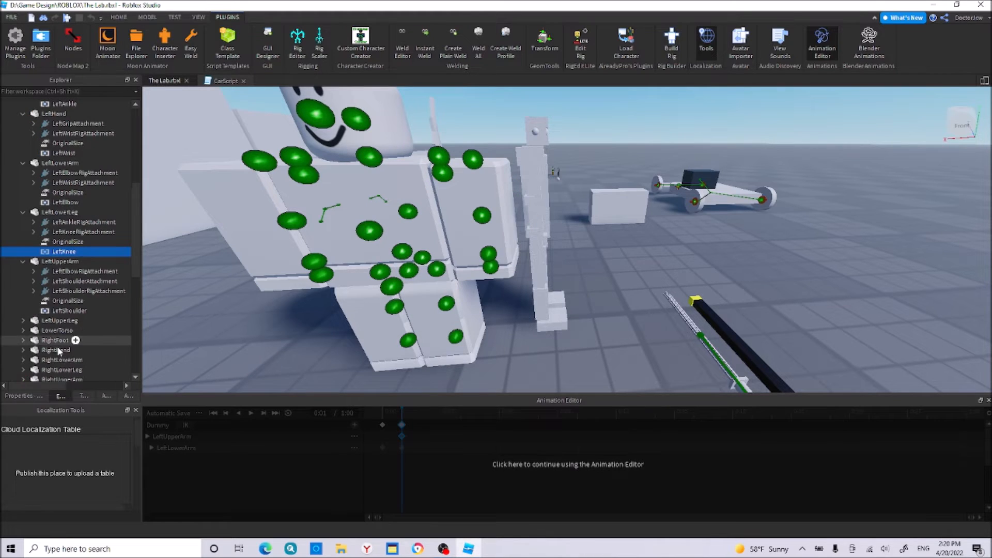
click(22, 330)
scroll(103, 305, down, 3)
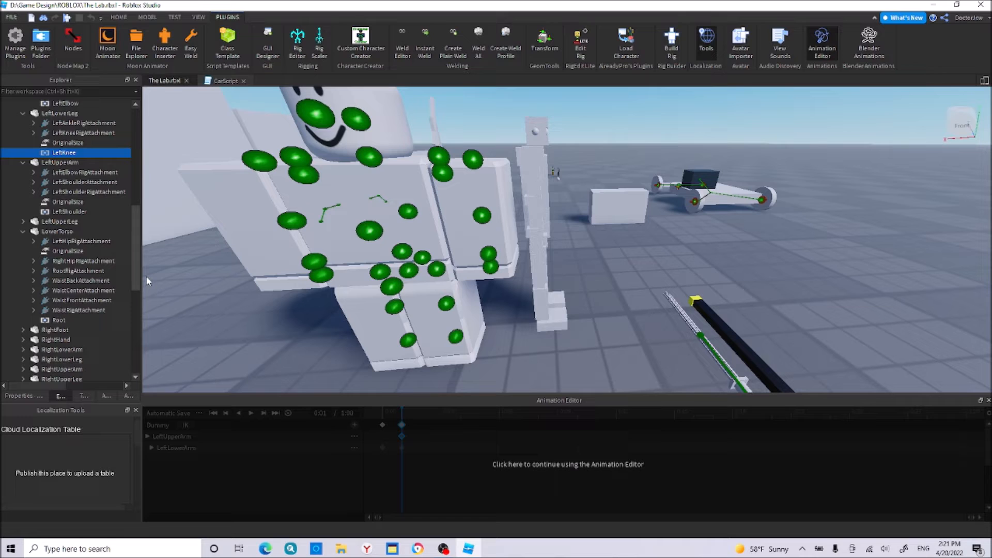
scroll(23, 368, down, 5)
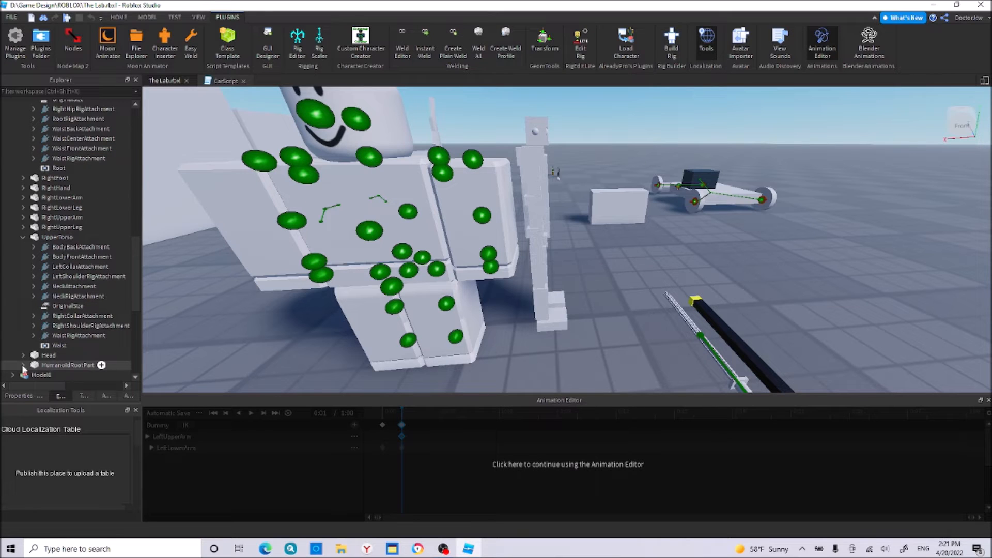
Step: Examine the OriginalSize value and RootRigAttachment of the Dummy's HumanoidRootPart, comparing them with the upper torso's WaistRigAttachment
click(23, 366)
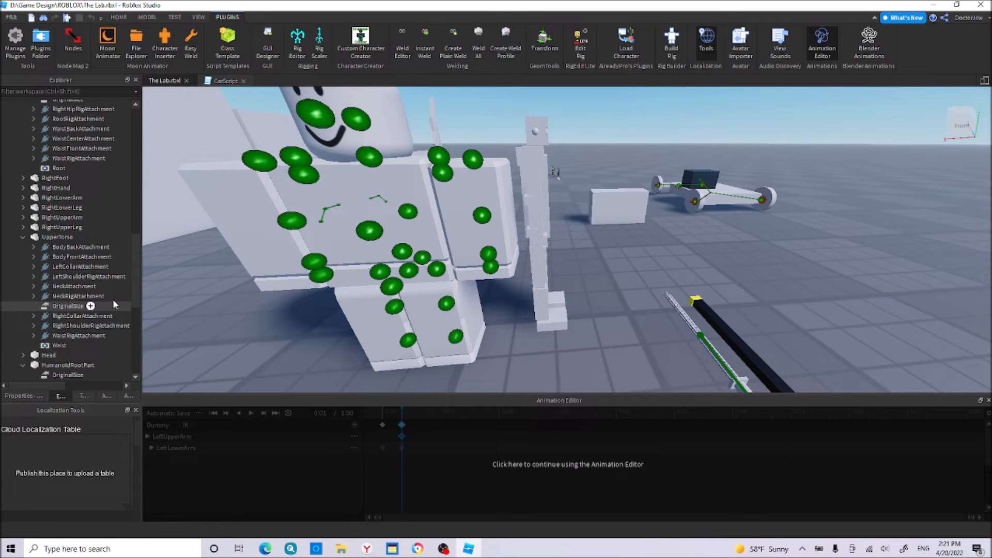
scroll(114, 302, down, 1)
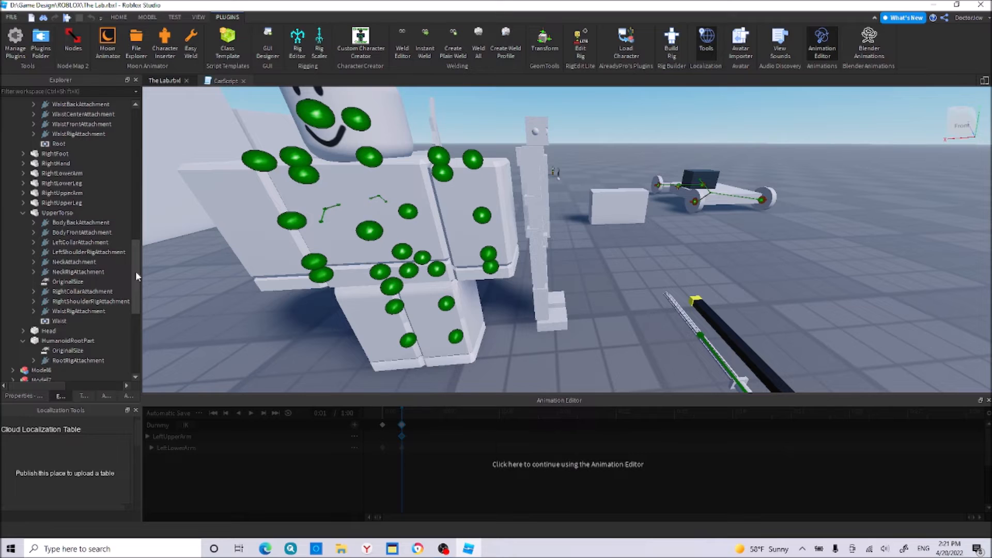
scroll(136, 274, down, 3)
click(66, 267)
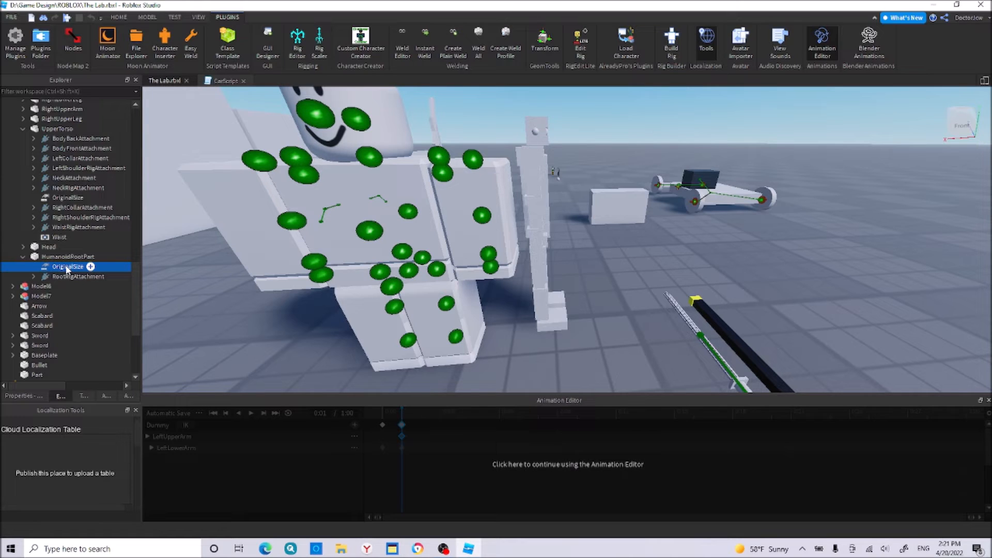
click(76, 276)
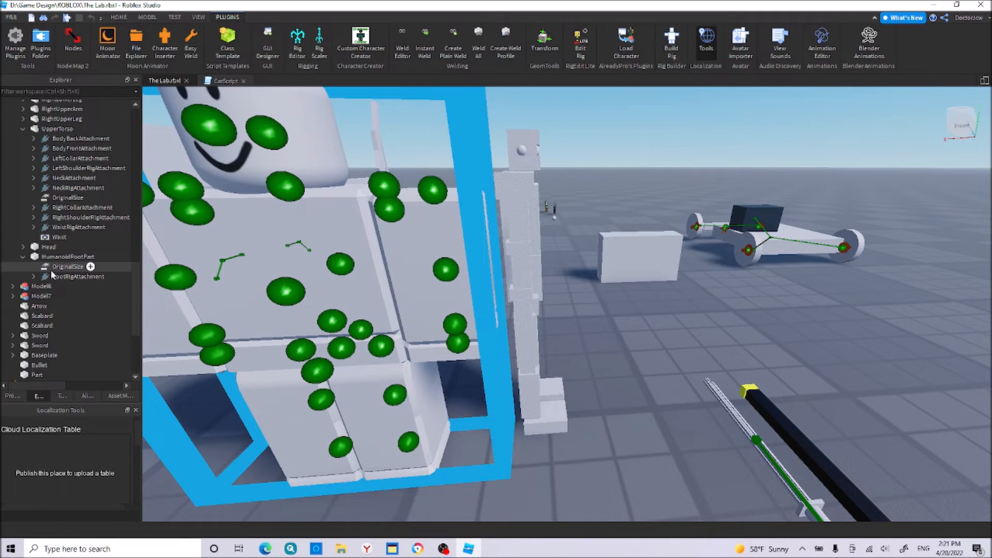
click(61, 227)
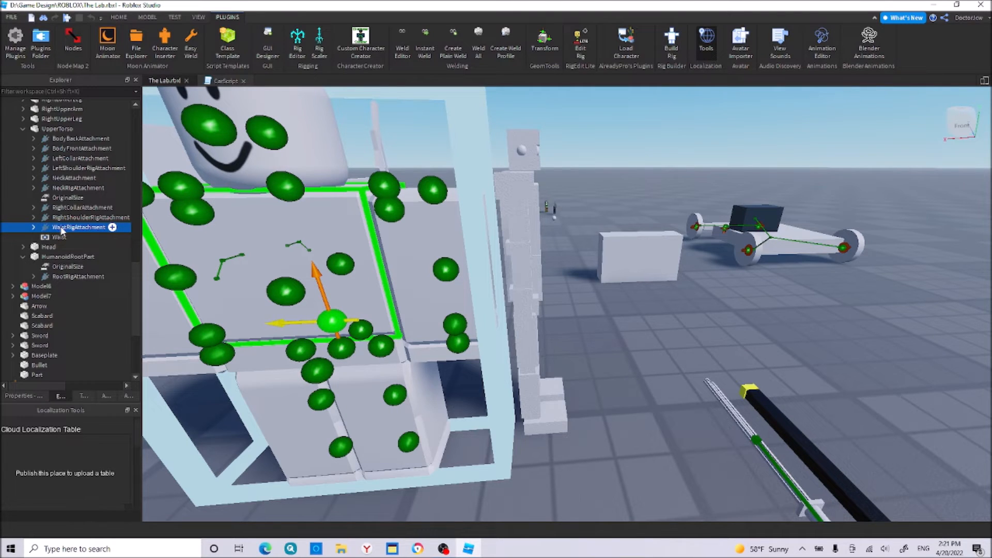
click(76, 277)
scroll(76, 277, up, 3)
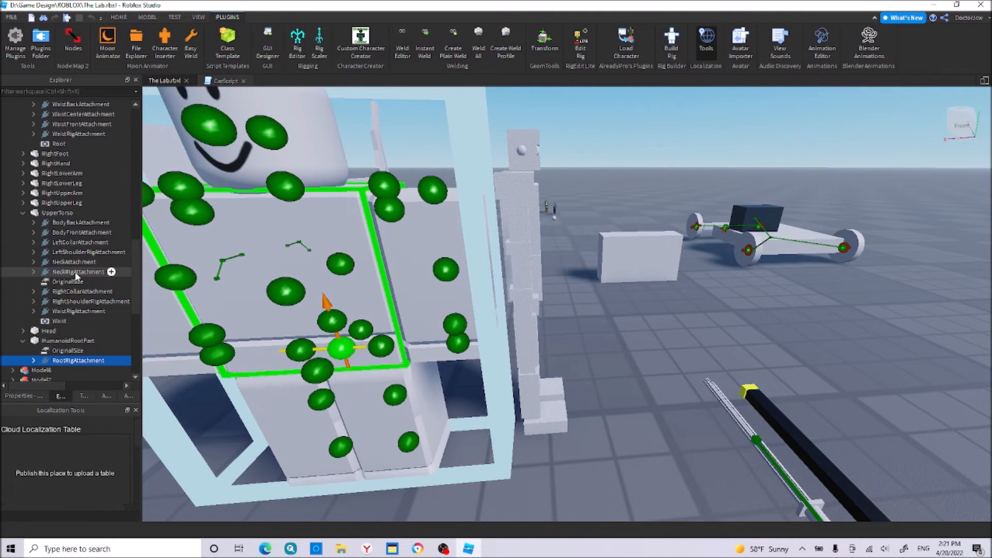
click(52, 351)
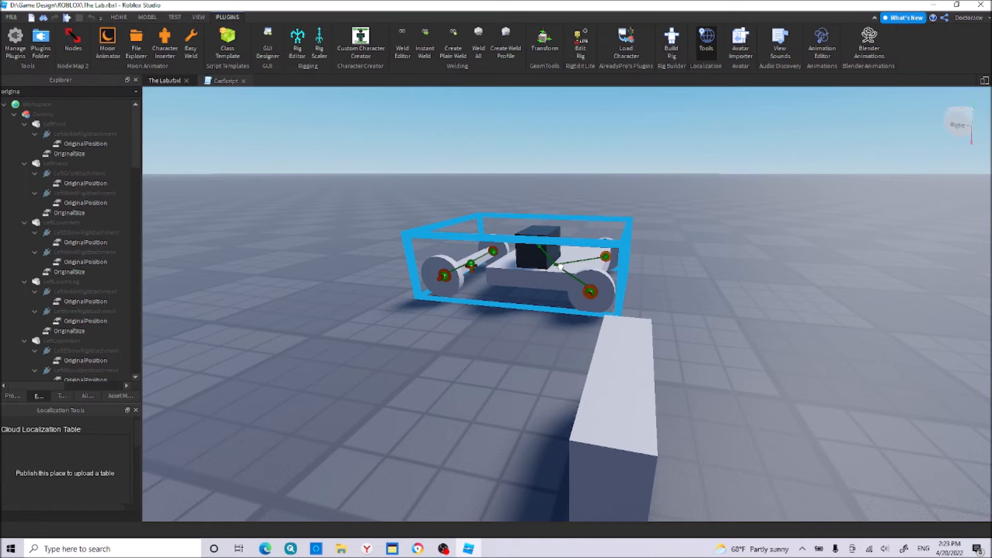
Step: Reopen the Dummy rig in the Animation Editor and examine its lower torso from another side
click(823, 41)
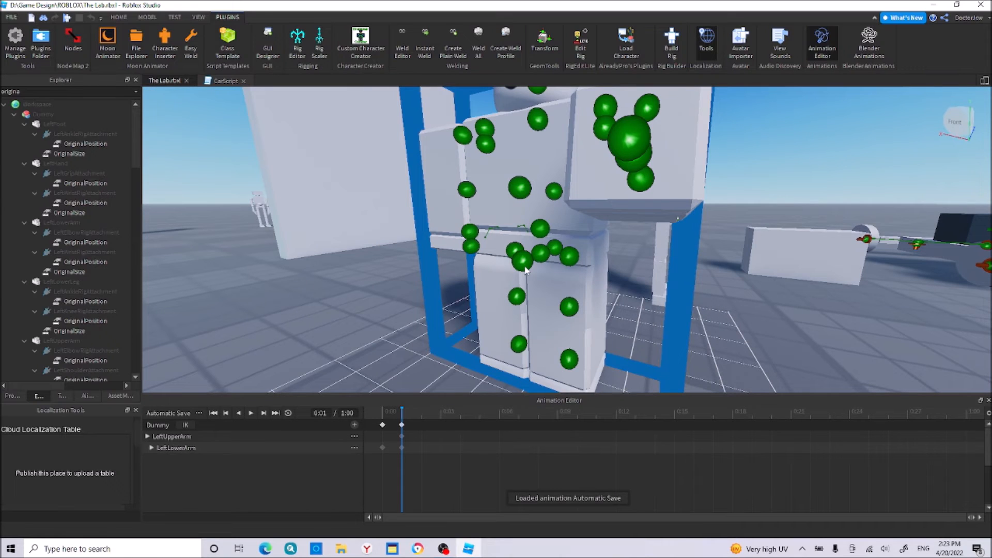
click(524, 270)
right_drag(490, 224, 296, 223)
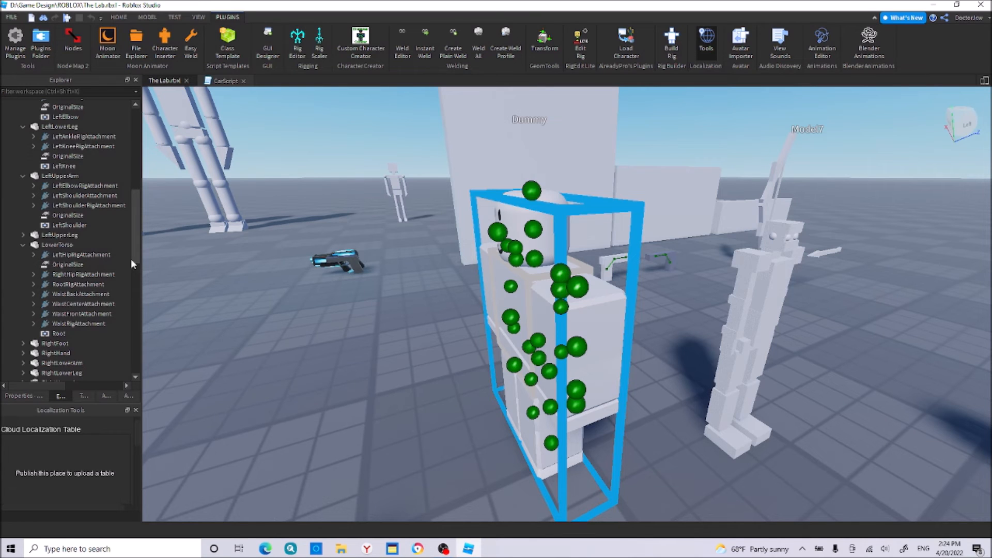
Step: Review the Dummy's part hierarchy again, checking the OriginalSize value in its HumanoidRootPart
scroll(91, 315, down, 8)
click(56, 287)
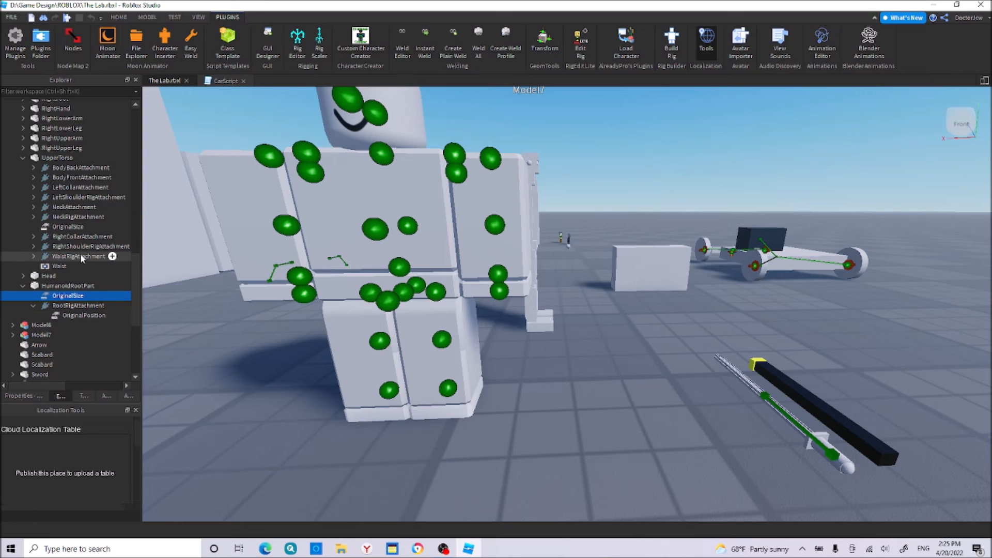
scroll(80, 232, up, 2)
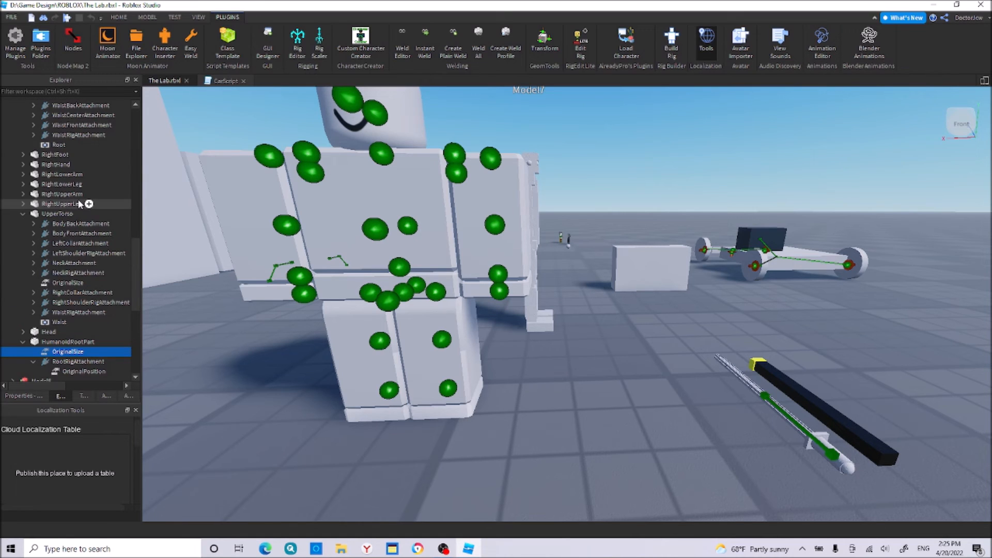
scroll(79, 205, up, 6)
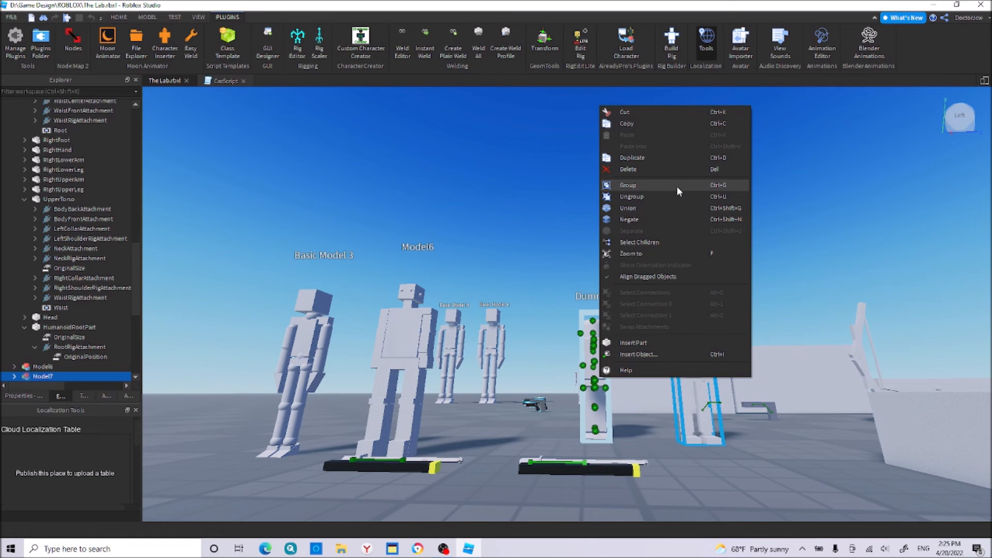
Step: Undo the removal of the Model7 rig and delete the loose block part near the car
click(677, 185)
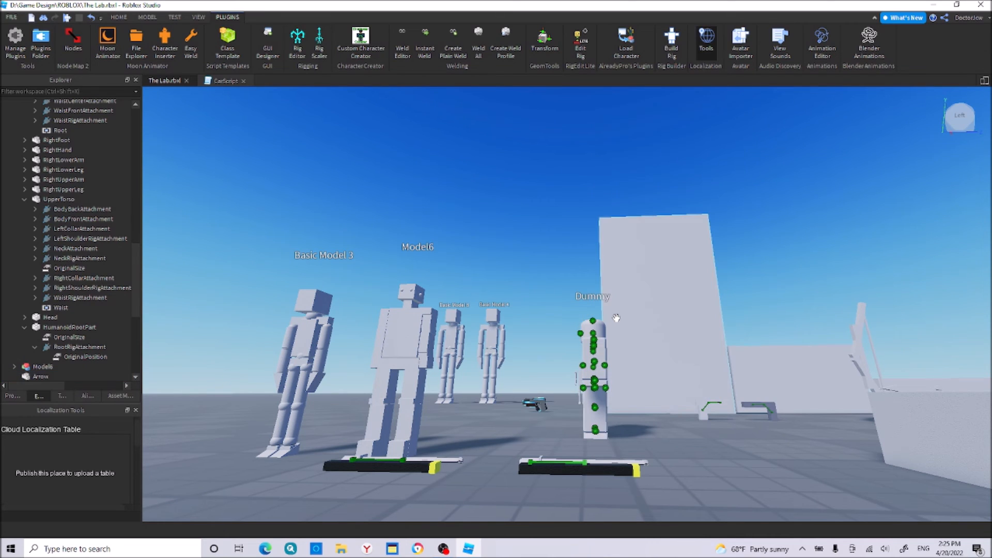
key(ctrl+z)
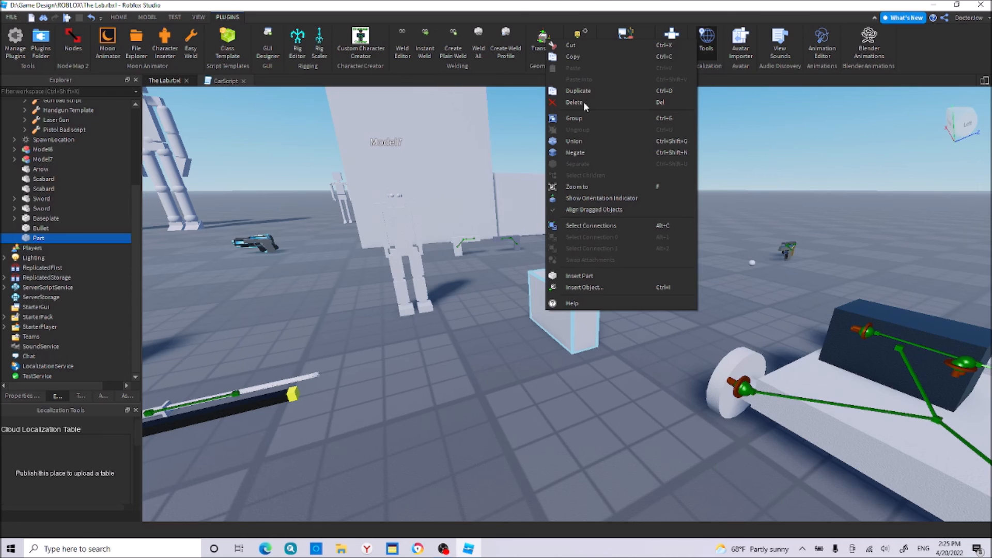
click(574, 102)
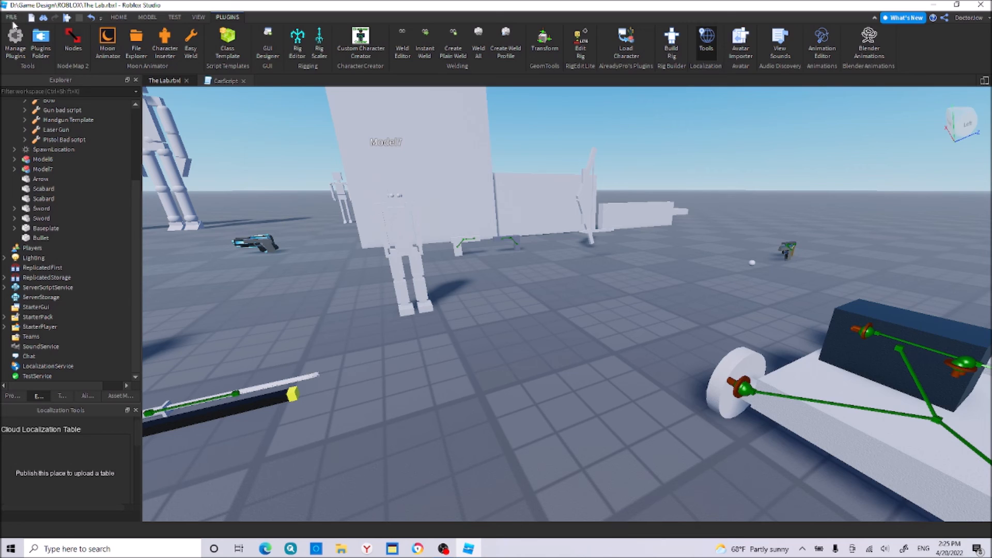
Step: Bring the Model6 and Basic Model 3 rigs forward to line up beside the Model7 rig in the foreground
mouse_move(392, 548)
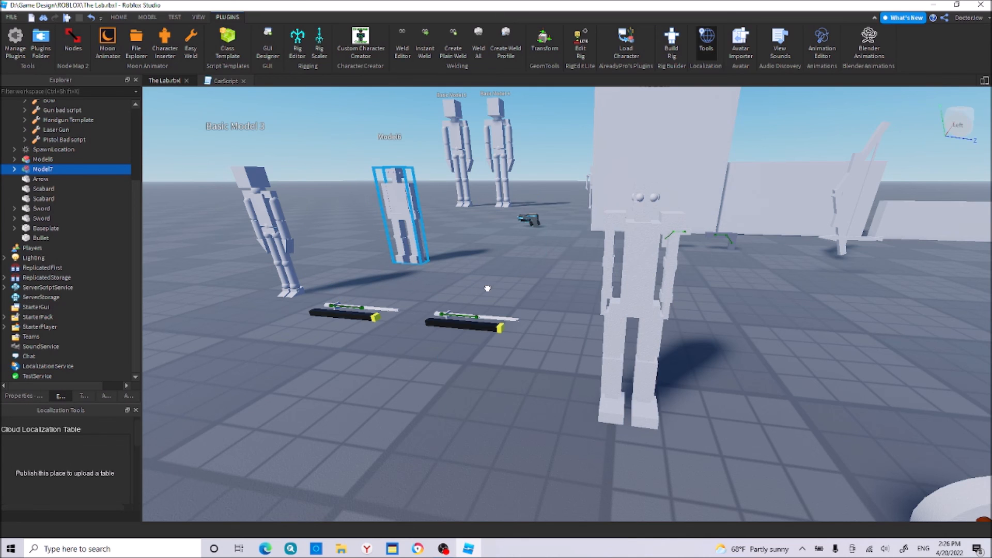
drag(488, 288, 492, 348)
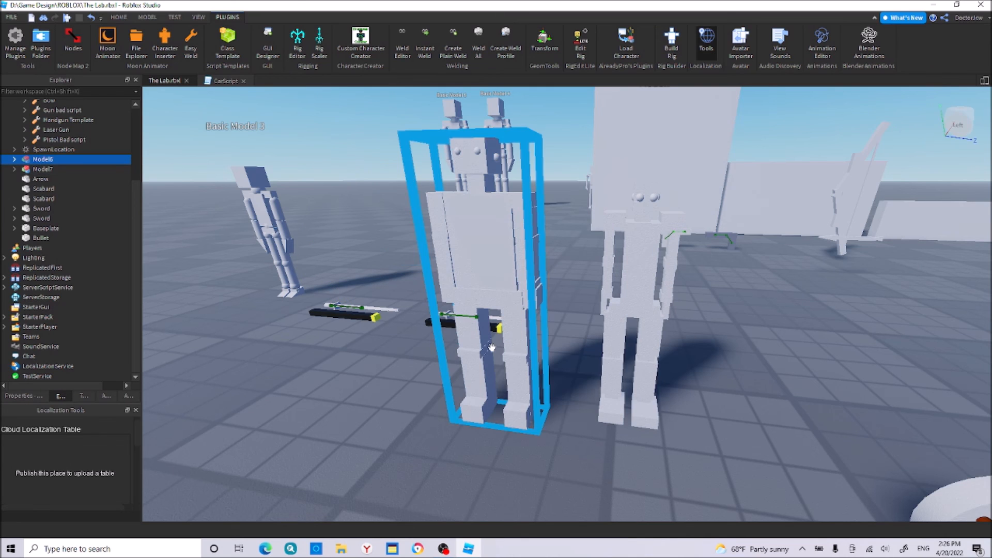
drag(267, 227, 374, 408)
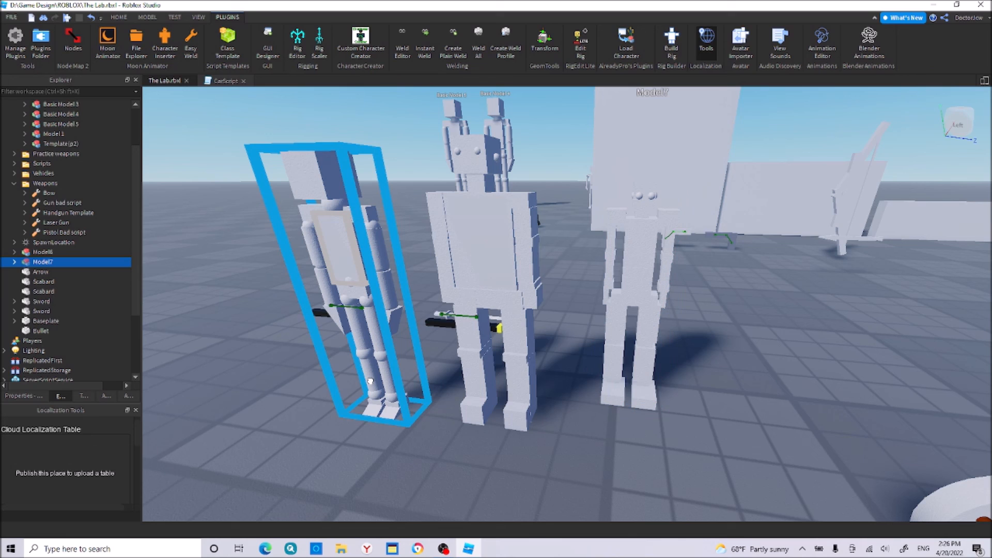
Step: Move the Basic Model 3, Model6 and Model7 rigs back into a row behind the two swords
drag(370, 382, 281, 276)
drag(431, 335, 389, 292)
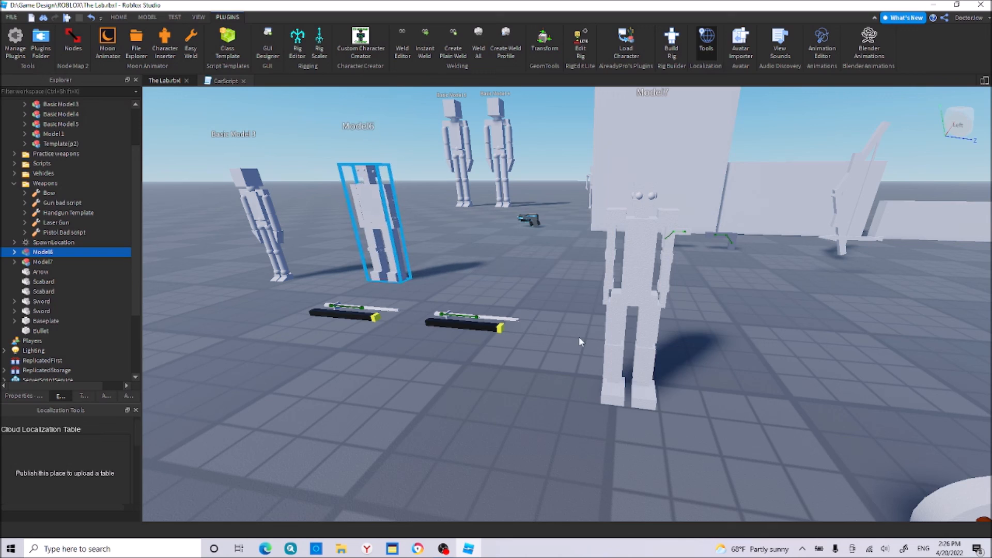
click(607, 293)
drag(608, 293, 486, 289)
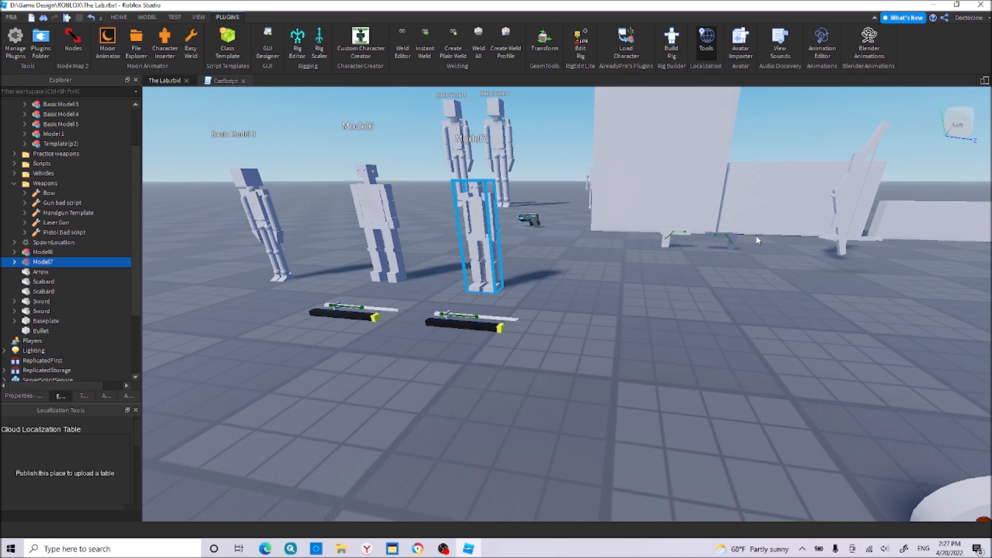
Step: Reposition the Model6 rig so it stands between Basic Model 3 and Model7, just behind the swords
click(373, 222)
drag(393, 272, 496, 267)
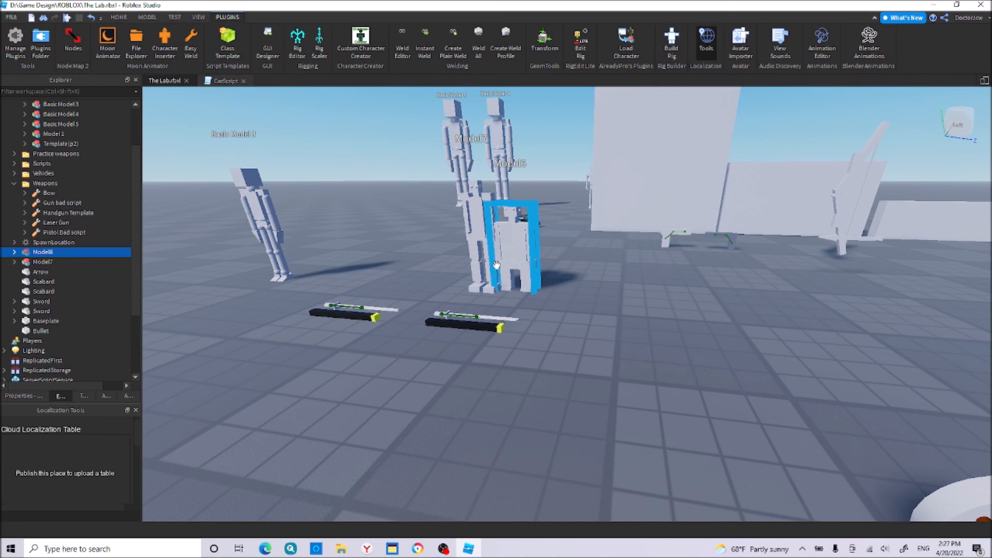
drag(497, 265, 424, 274)
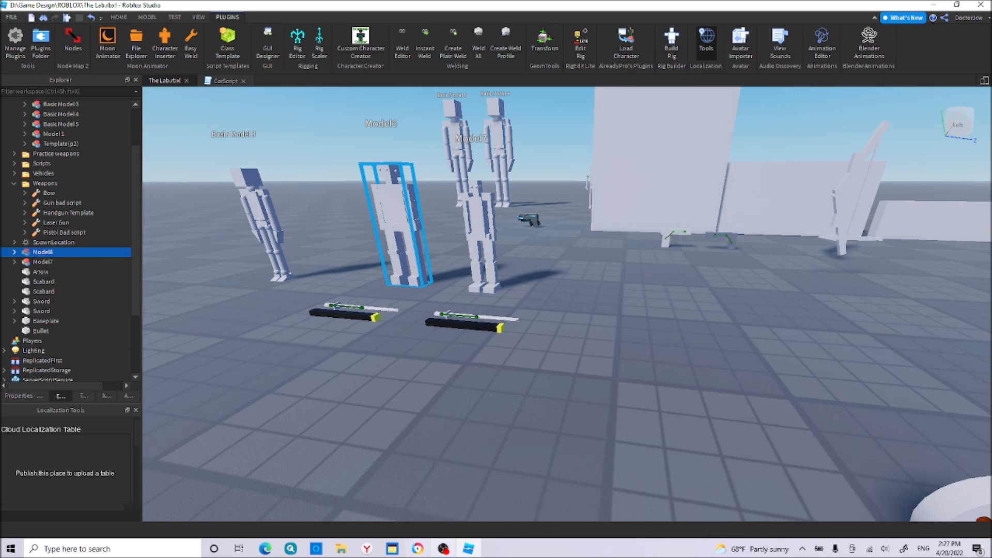
click(444, 549)
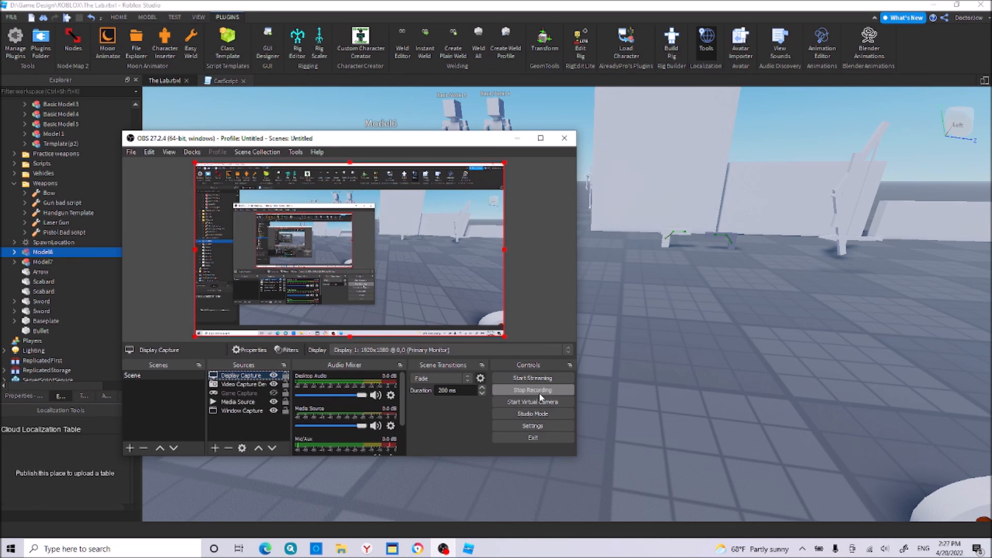